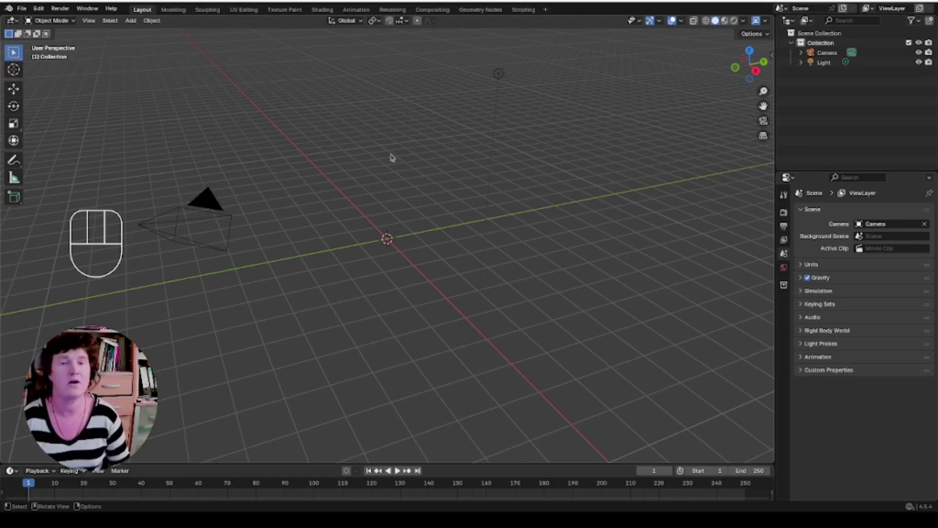
- Check Blender's installed add-ons by searching the Preferences extensions list for 'Mo'
left_click(21, 9)
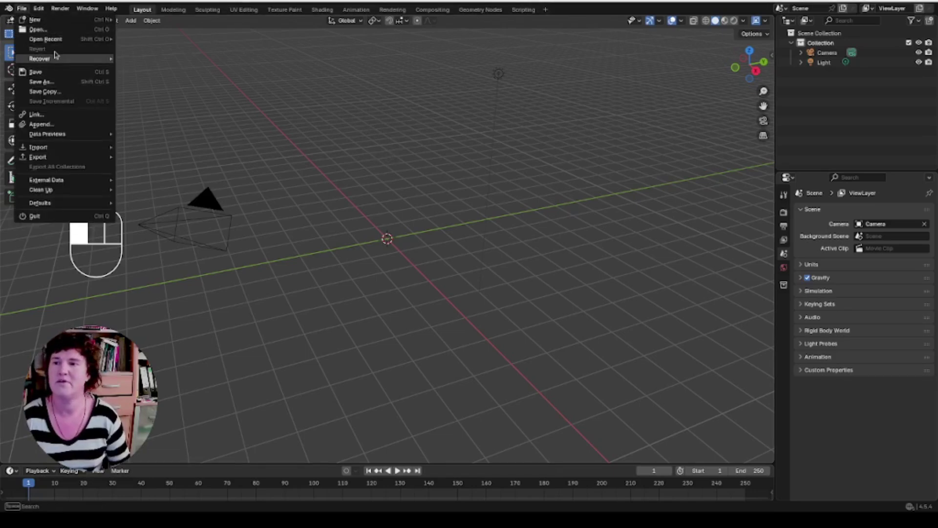
key("Right")
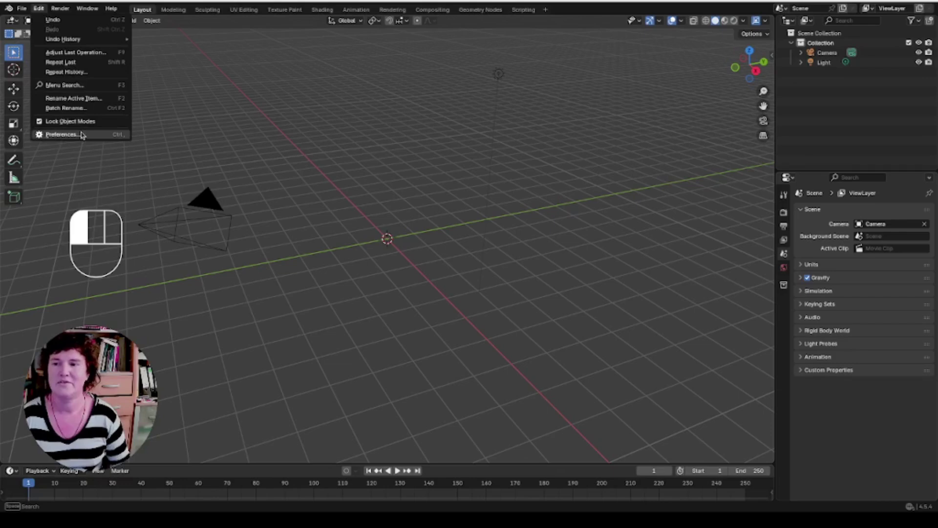
left_click(81, 135)
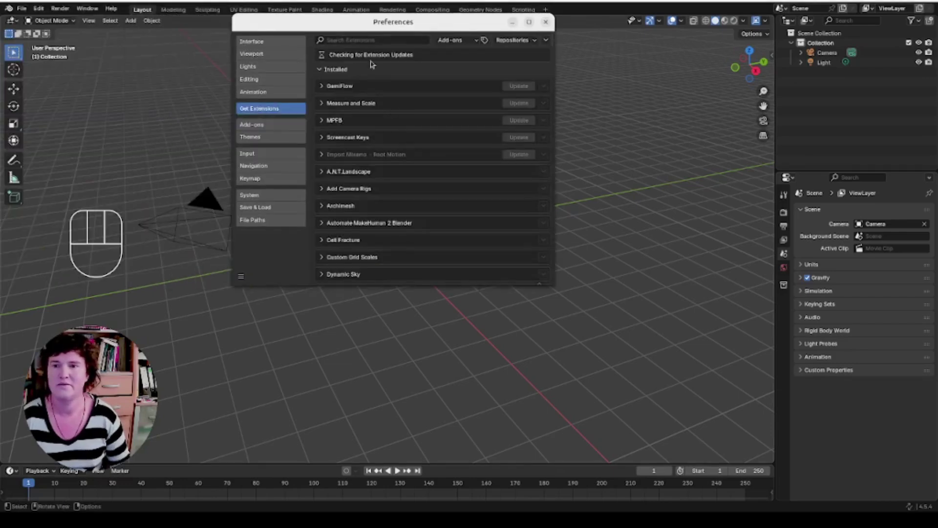
left_click(387, 41)
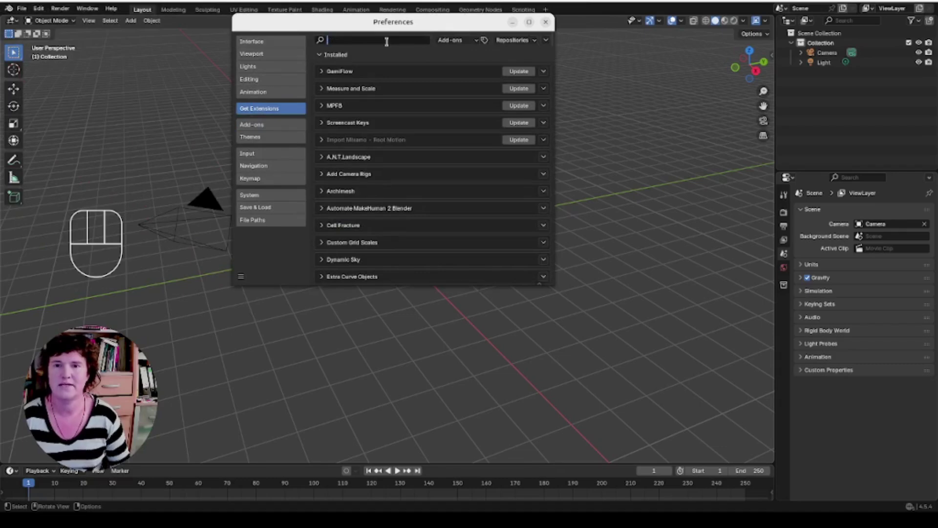
type("Mo")
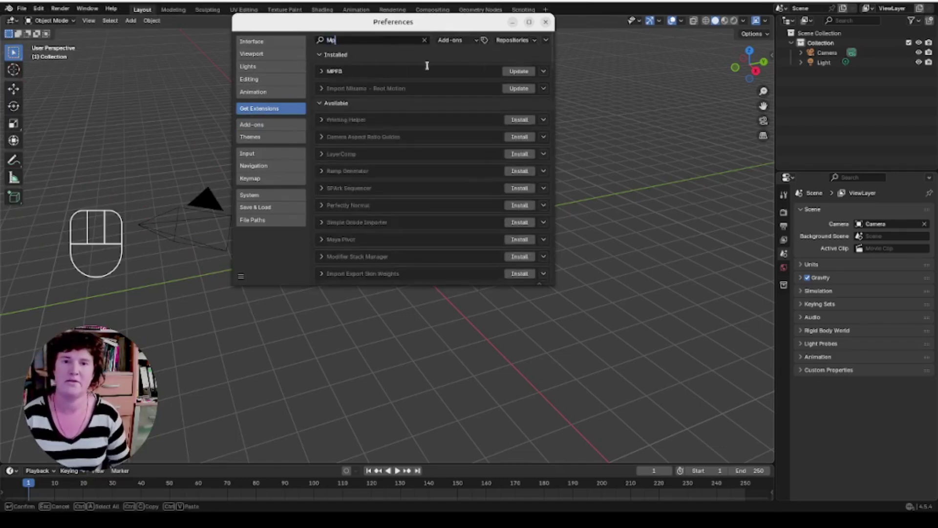
left_click(545, 22)
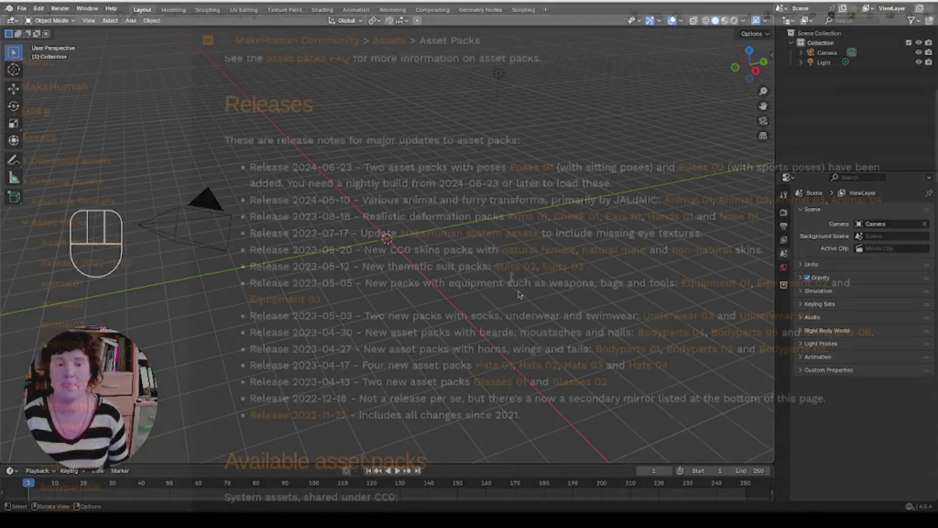
- Browse the bodyparts01 asset pack page on the MakeHuman Community site
left_click(89, 387)
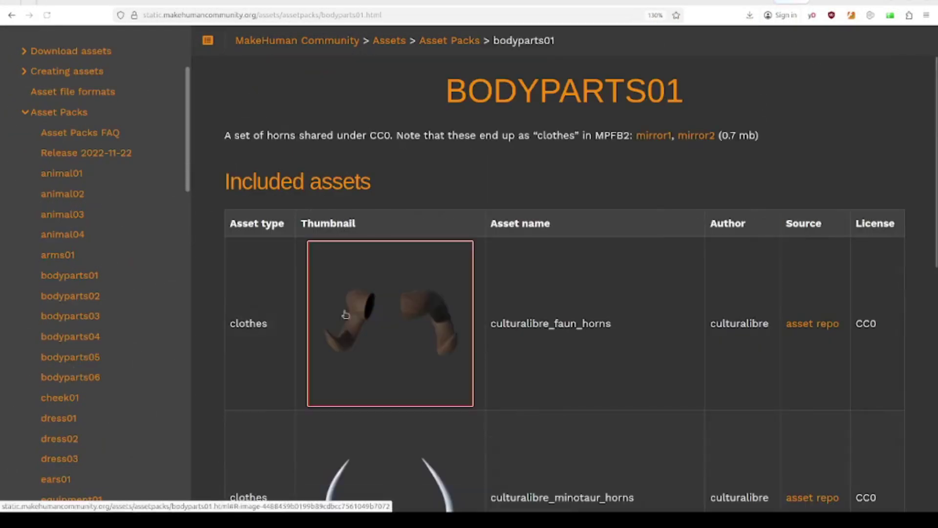
scroll(345, 314, "down", 2)
scroll(347, 317, "down", 5)
scroll(342, 318, "up", 5)
scroll(59, 347, "down", 2)
- Open the dress01 asset pack page and scroll through its asset table
left_click(61, 337)
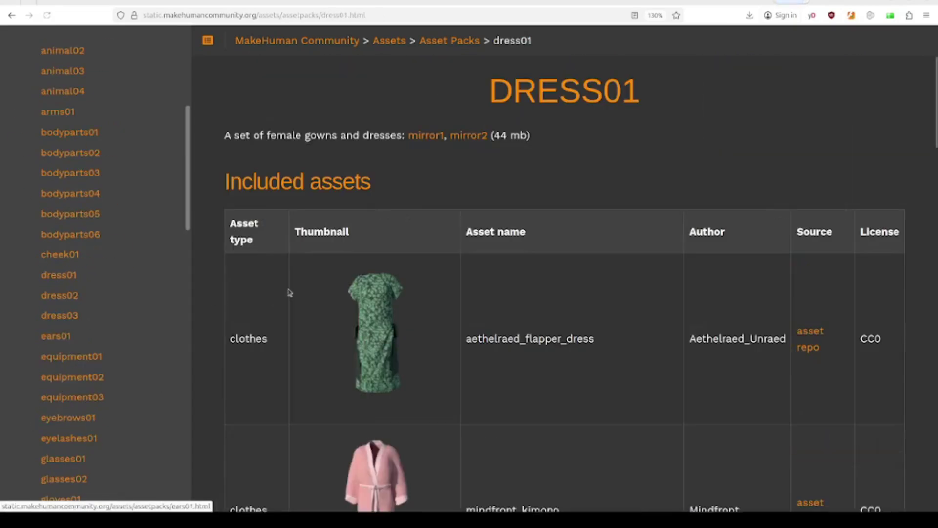
scroll(307, 286, "down", 5)
scroll(408, 328, "down", 5)
scroll(408, 328, "down", 2)
scroll(408, 328, "down", 5)
scroll(408, 328, "up", 3)
scroll(408, 328, "up", 6)
scroll(408, 328, "up", 5)
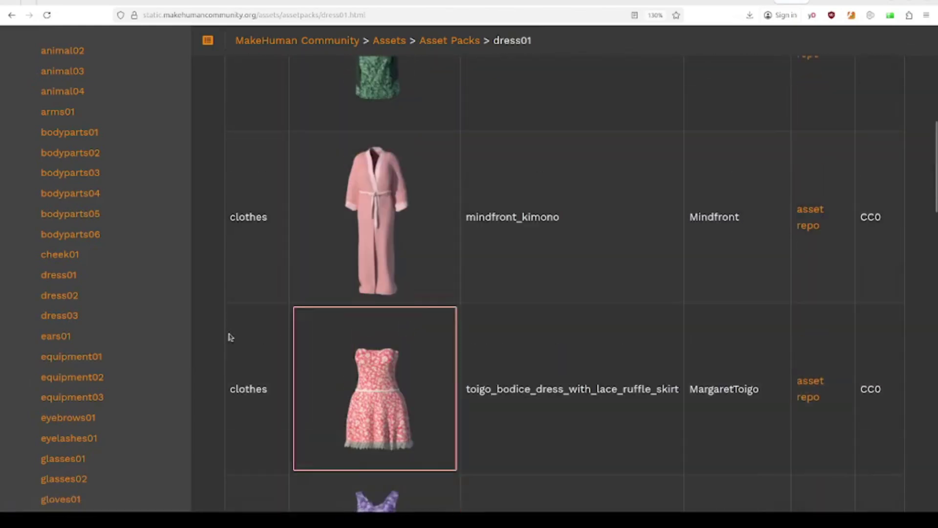
scroll(58, 244, "down", 3)
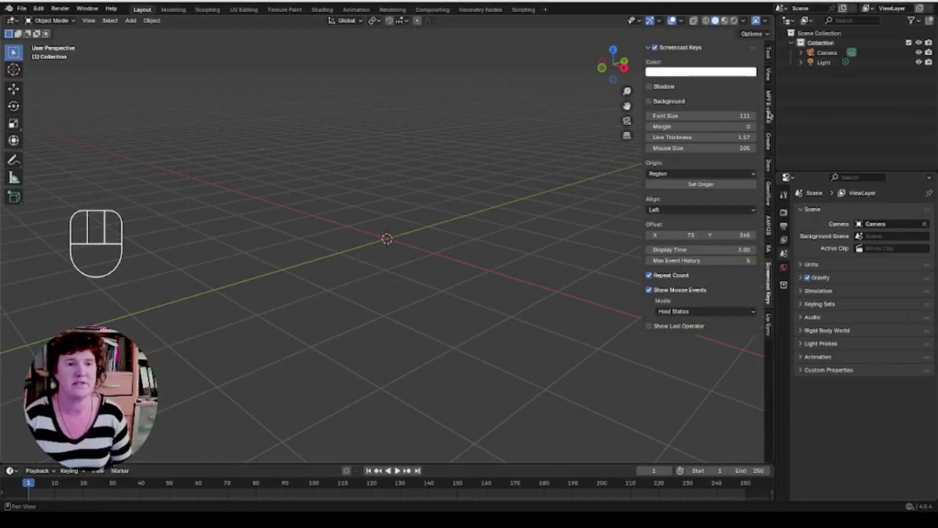
- Show MPFB's New human > From scratch settings, keeping gender Neutral and age Young
left_click(769, 113)
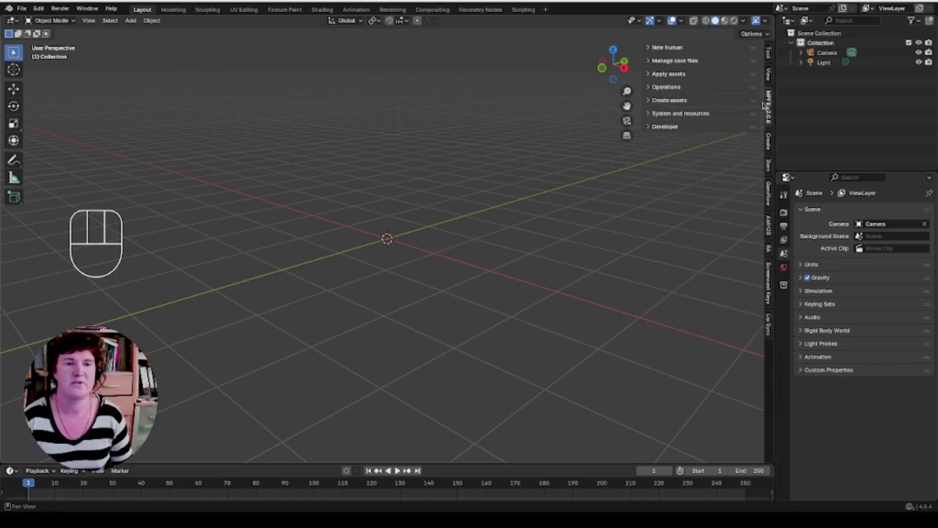
left_click(665, 48)
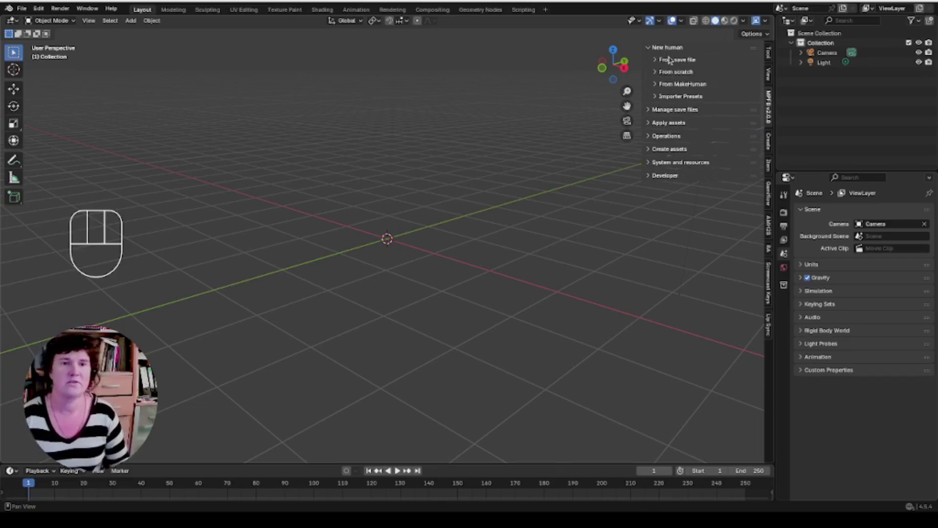
left_click(657, 73)
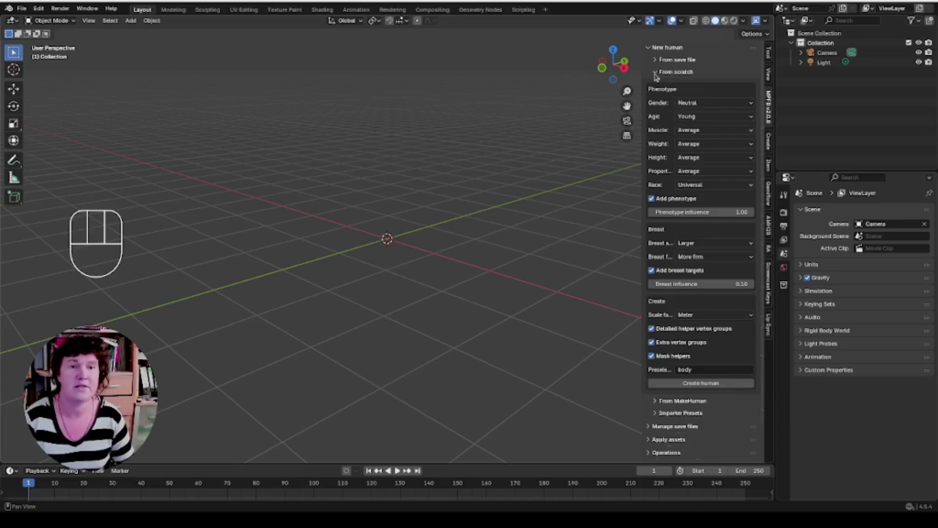
left_click(700, 104)
left_click(700, 104)
left_click(700, 104)
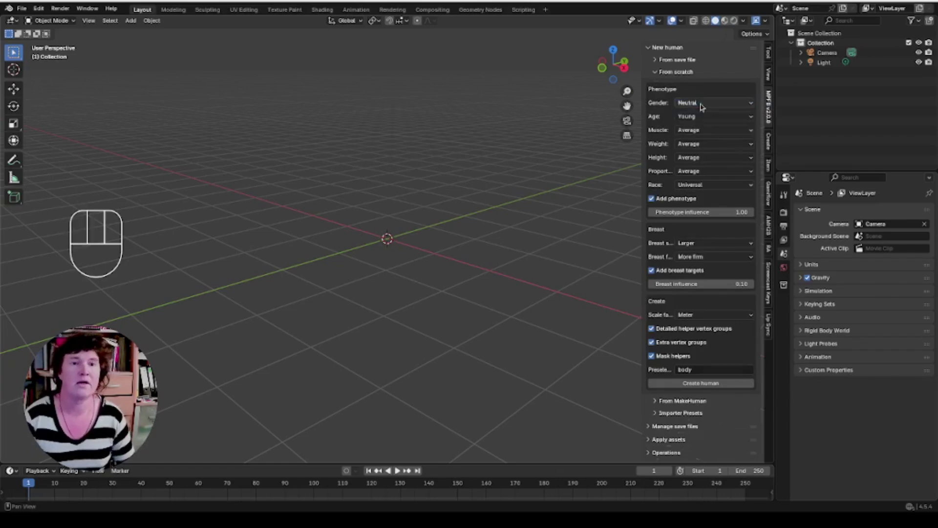
left_click(710, 120)
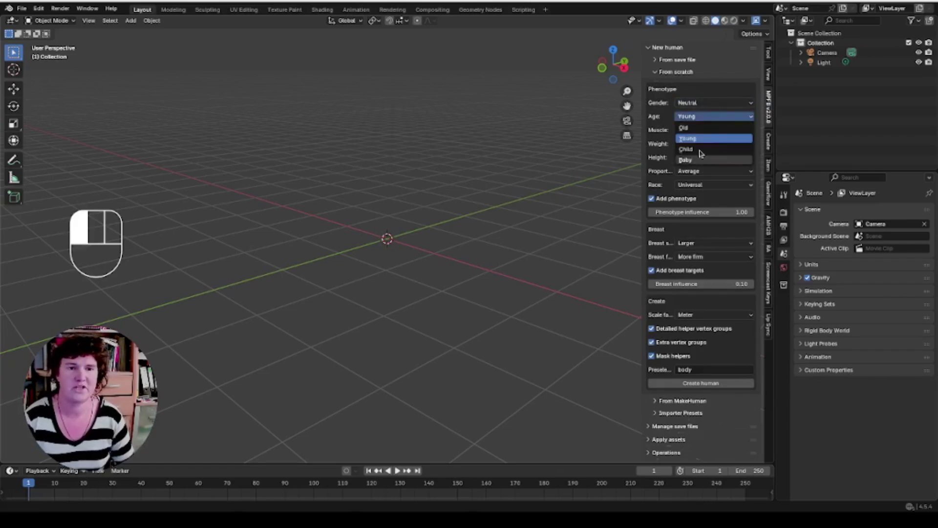
left_click_drag(697, 147, 698, 121)
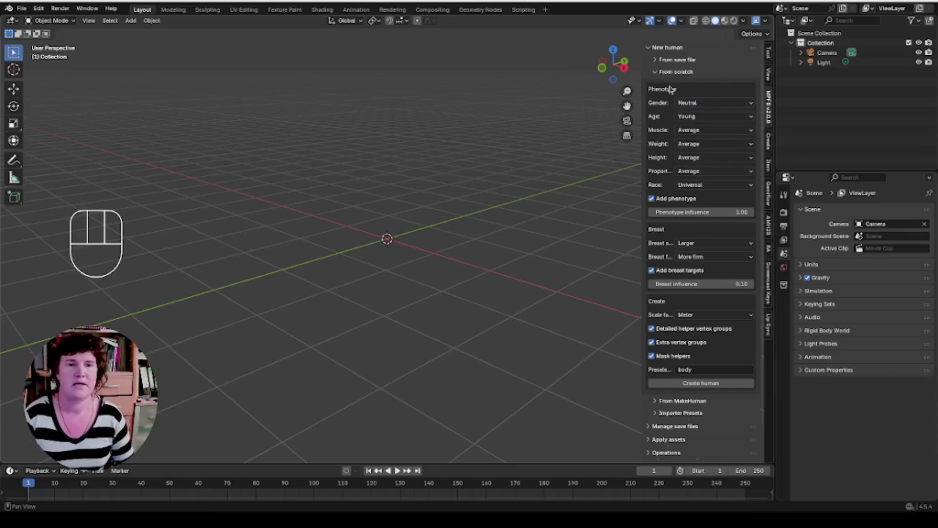
scroll(692, 169, "down", 2)
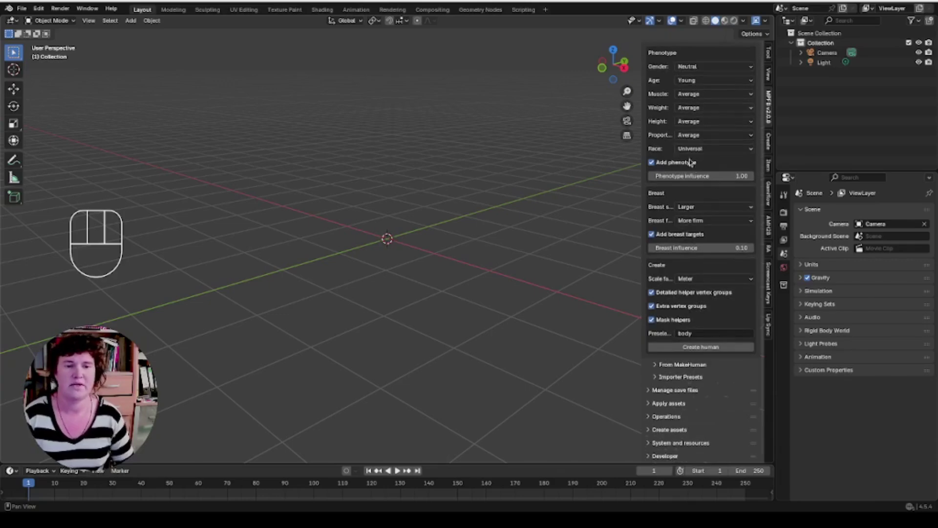
- Create the neutral young human from scratch and orbit to view it side-on
left_click(696, 347)
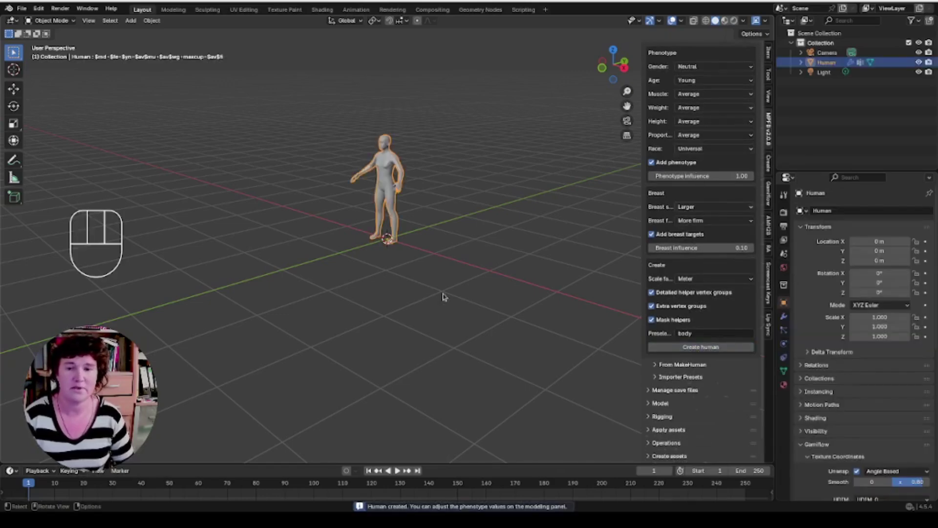
middle_click_drag(443, 296, 484, 298)
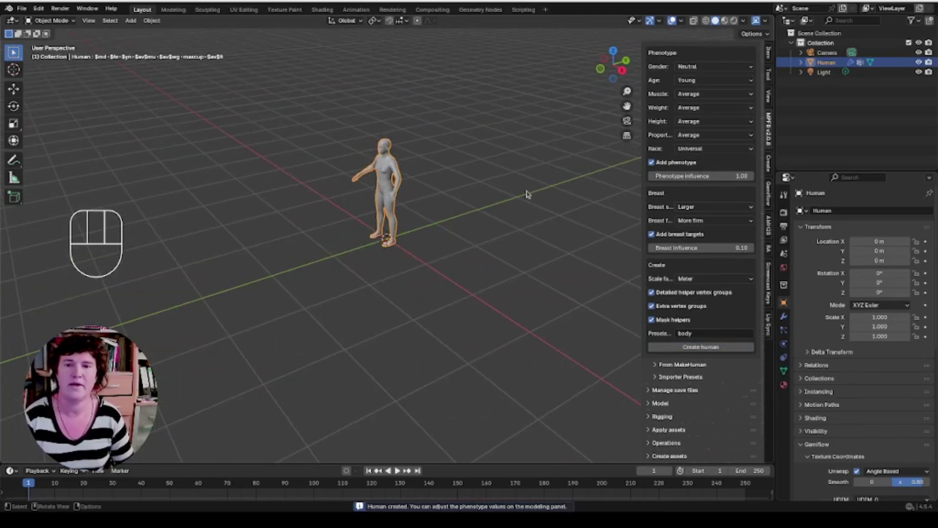
middle_click_drag(513, 261, 478, 251)
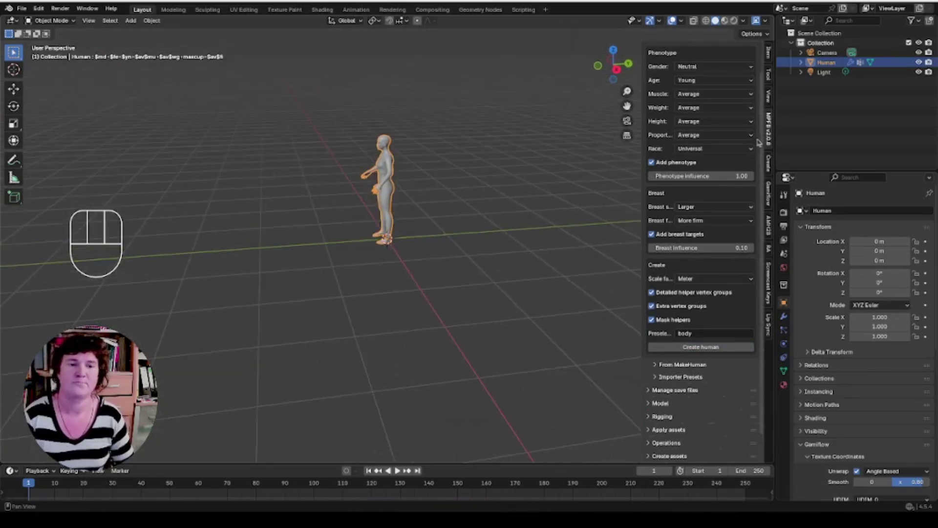
scroll(703, 86, "up", 2)
left_click(691, 72)
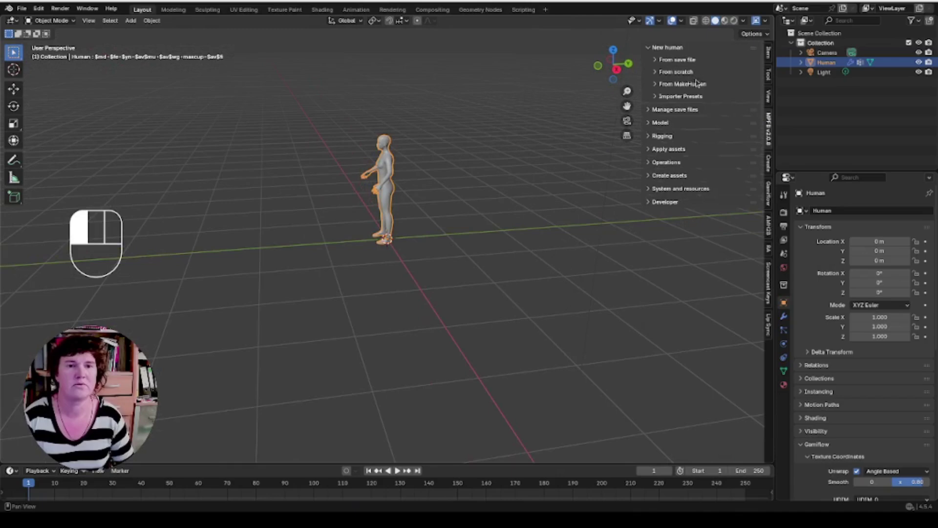
- Add a Default Rigify meta-rig under Rigging > Add rig and generate the Rigify rig
left_click(670, 136)
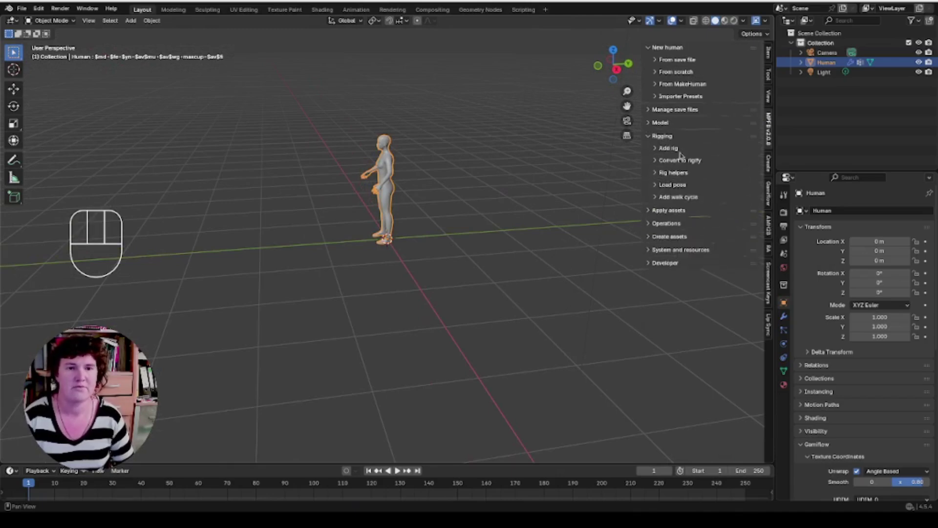
left_click(674, 148)
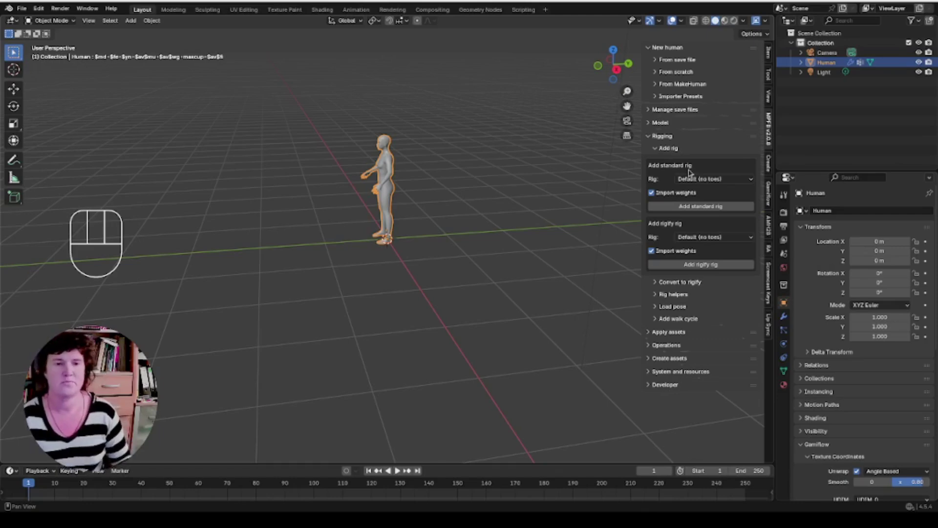
left_click(714, 180)
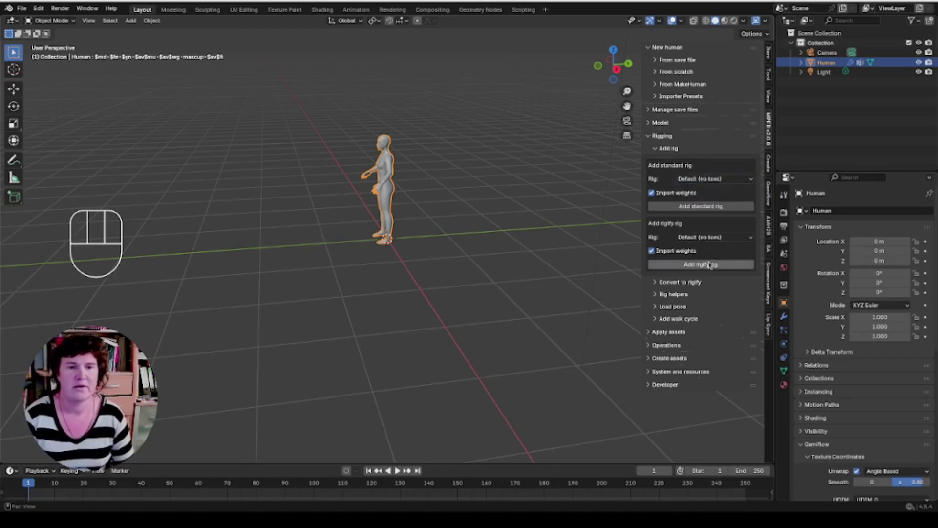
left_click(721, 237)
left_click(703, 259)
left_click(711, 238)
left_click(706, 249)
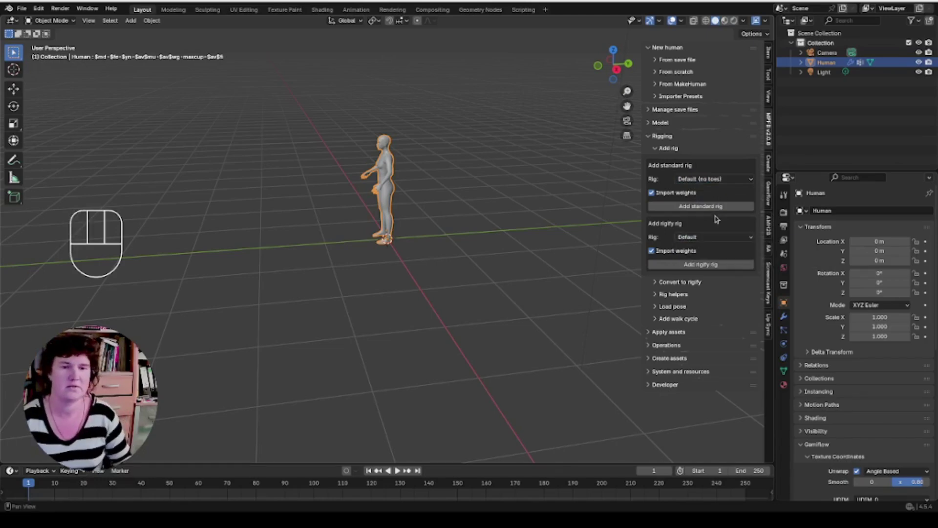
left_click(706, 264)
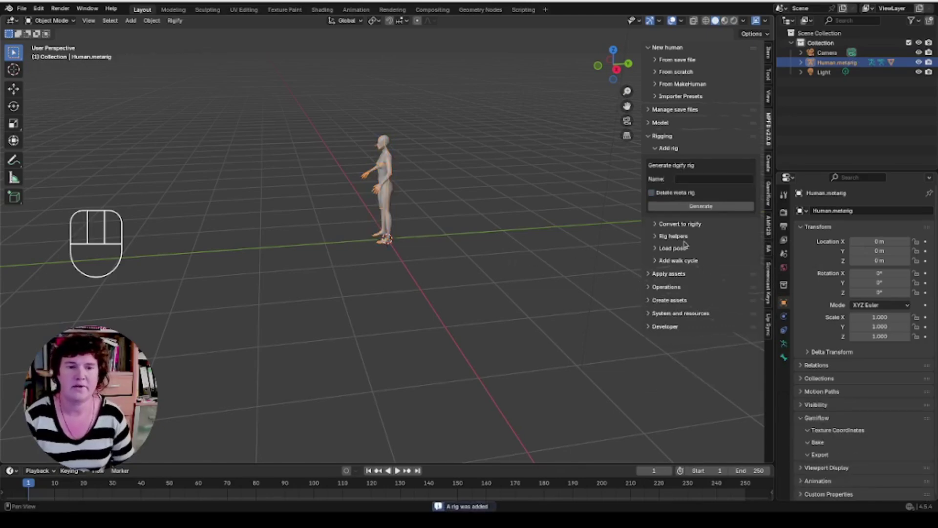
left_click(702, 207)
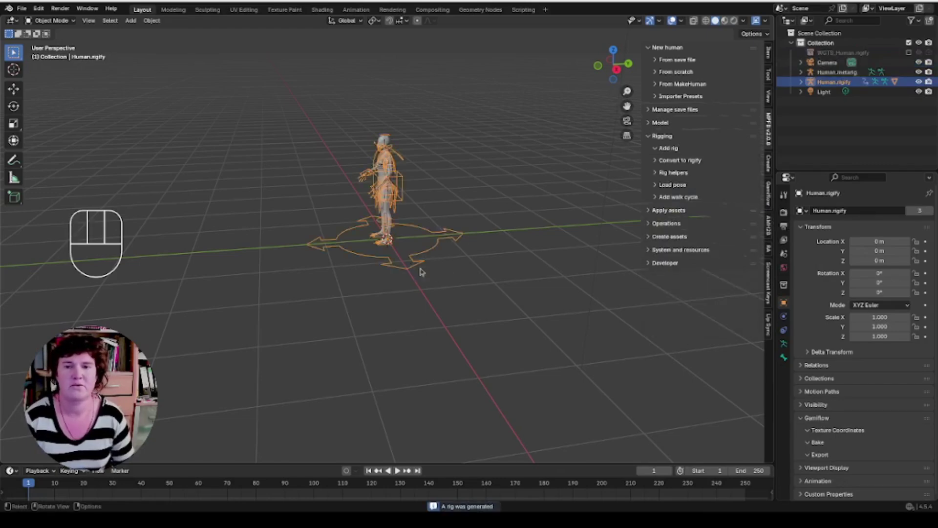
- Load the Elvs ladies tank1 top from MPFB's Apply assets clothes library
left_click(666, 135)
left_click(665, 135)
left_click(663, 151)
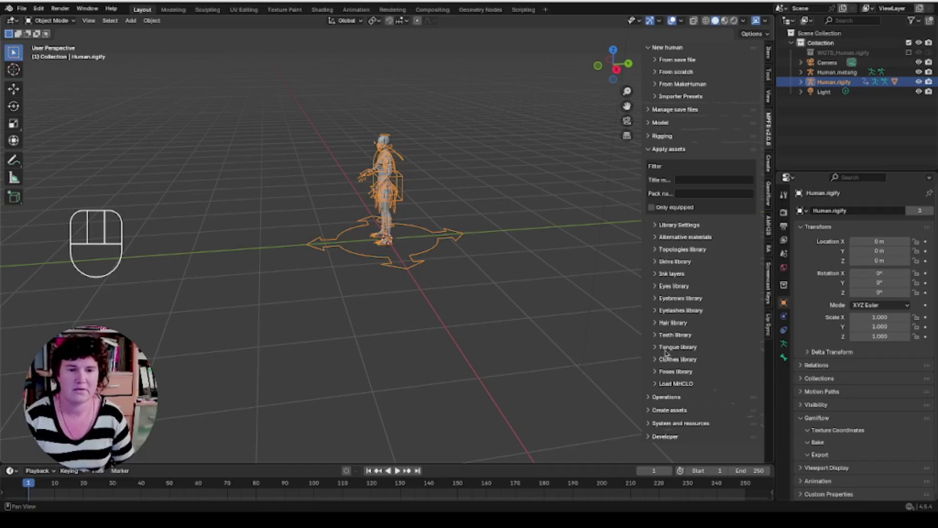
left_click(670, 360)
scroll(679, 363, "down", 2)
scroll(687, 371, "down", 5)
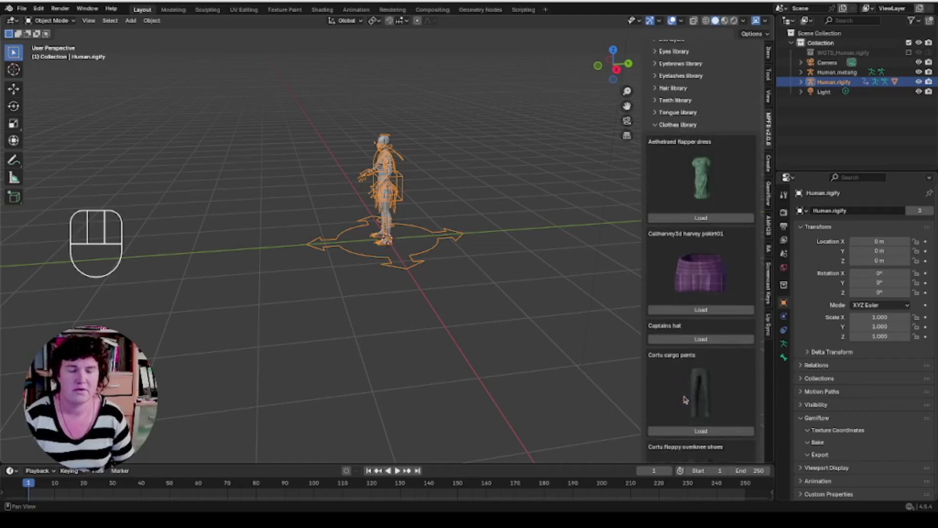
scroll(691, 375, "down", 4)
scroll(691, 375, "down", 5)
scroll(698, 367, "down", 5)
scroll(706, 360, "down", 4)
scroll(708, 360, "down", 3)
scroll(713, 358, "down", 5)
scroll(718, 354, "down", 5)
scroll(721, 354, "down", 5)
scroll(723, 356, "down", 4)
scroll(724, 355, "down", 5)
scroll(724, 356, "down", 4)
scroll(724, 355, "down", 3)
scroll(724, 356, "down", 4)
scroll(724, 356, "down", 3)
scroll(724, 355, "down", 4)
scroll(724, 355, "down", 4)
scroll(723, 355, "down", 3)
scroll(723, 356, "down", 4)
scroll(718, 337, "down", 5)
scroll(717, 332, "down", 4)
scroll(718, 337, "down", 3)
scroll(718, 338, "down", 4)
scroll(718, 337, "down", 4)
scroll(718, 337, "down", 3)
scroll(718, 337, "down", 1)
scroll(719, 337, "down", 4)
scroll(718, 337, "down", 4)
scroll(718, 337, "down", 4)
scroll(718, 337, "down", 4)
scroll(718, 338, "down", 4)
scroll(718, 335, "down", 3)
left_click(723, 176)
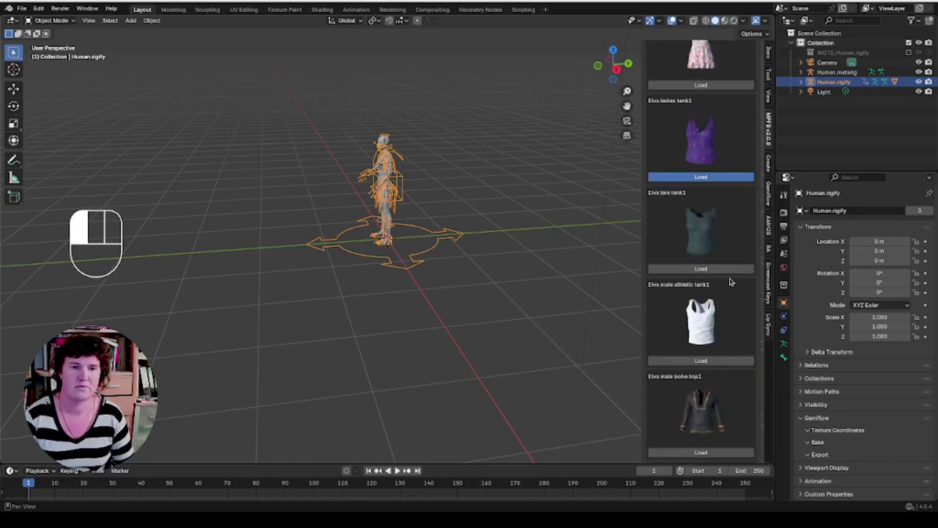
- Load the Elvs male trouser short 1 shorts onto the human
scroll(731, 282, "down", 4)
scroll(732, 293, "down", 4)
scroll(732, 300, "down", 3)
scroll(731, 306, "down", 4)
scroll(731, 306, "down", 4)
scroll(731, 307, "down", 3)
scroll(731, 308, "down", 4)
scroll(731, 308, "down", 3)
scroll(731, 308, "up", 3)
left_click(714, 232)
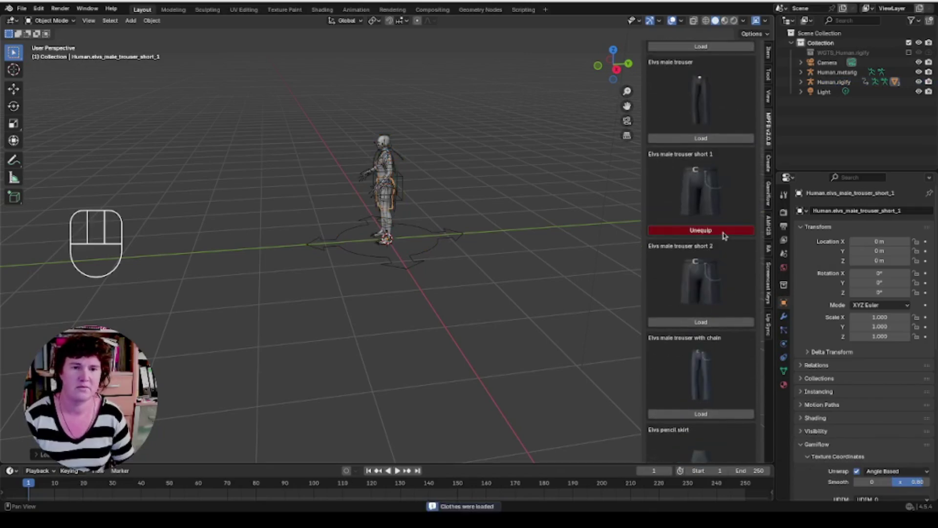
- Frame a close-up of the dressed character and switch to Material Preview shading
scroll(440, 216, "up", 4)
middle_click_drag(439, 216, 494, 227)
scroll(498, 132, "up", 3)
mouse_move(498, 132)
middle_mouse_down("shift")
mouse_move(493, 319)
mouse_move(472, 280)
mouse_move(440, 273)
middle_mouse_up("shift")
left_click(724, 21)
- Collapse the clothes library and bring up the Skins library
scroll(472, 280, "down", 3)
scroll(725, 174, "down", 5)
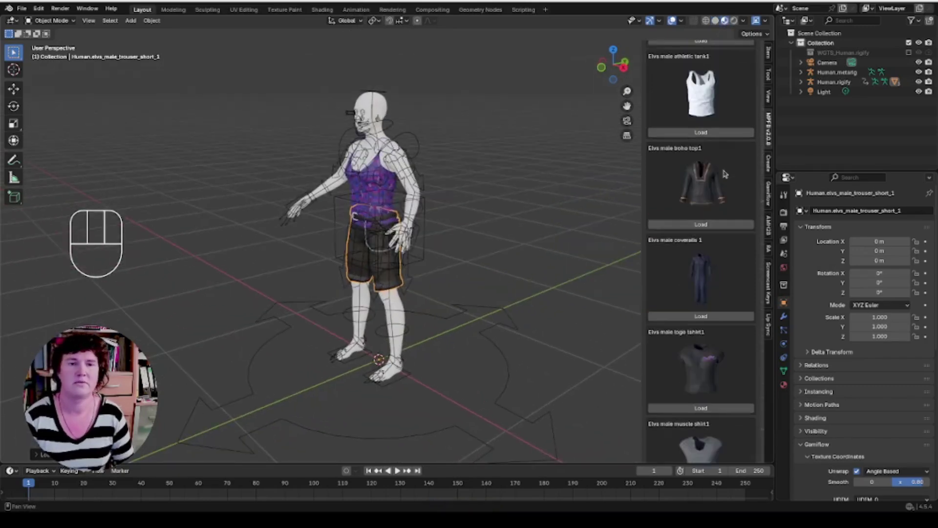
scroll(724, 174, "up", 5)
scroll(725, 174, "up", 5)
scroll(709, 161, "up", 5)
scroll(684, 146, "up", 10)
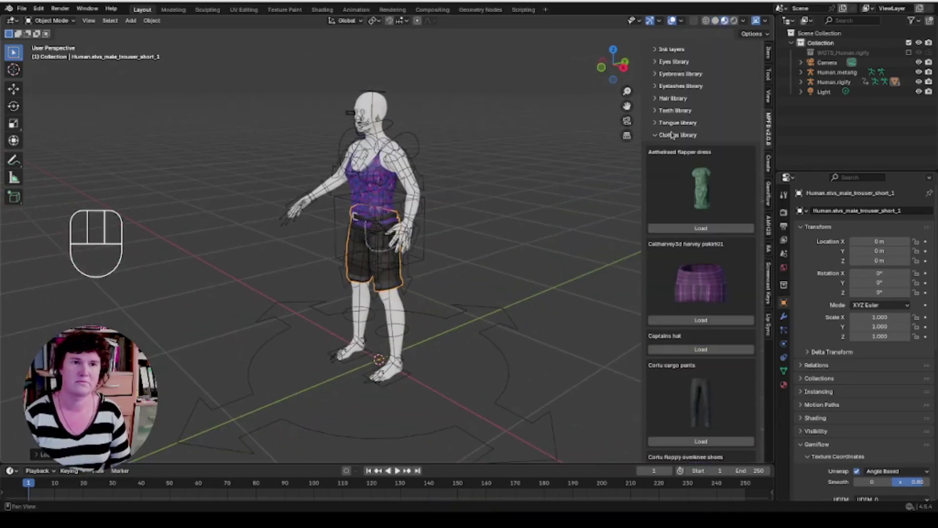
left_click(673, 135)
scroll(670, 196, "up", 10)
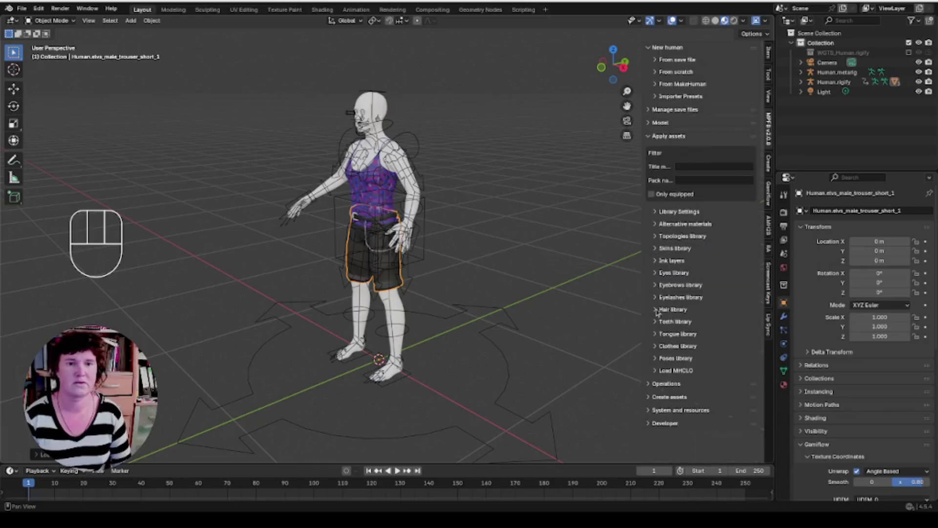
left_click(656, 248)
scroll(684, 244, "down", 1)
scroll(683, 244, "down", 2)
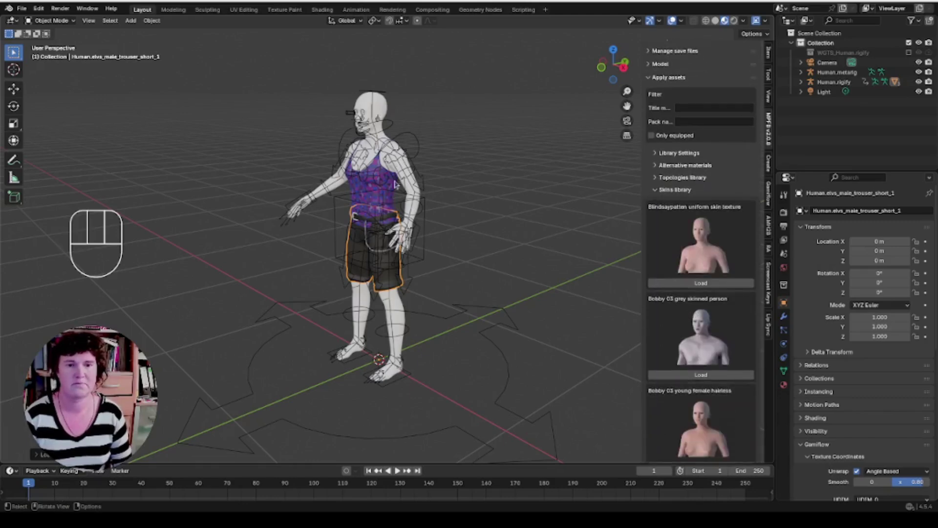
- Select the human body and apply the Darthfurby skin to it
left_click(379, 105)
scroll(705, 319, "down", 5)
scroll(705, 320, "down", 4)
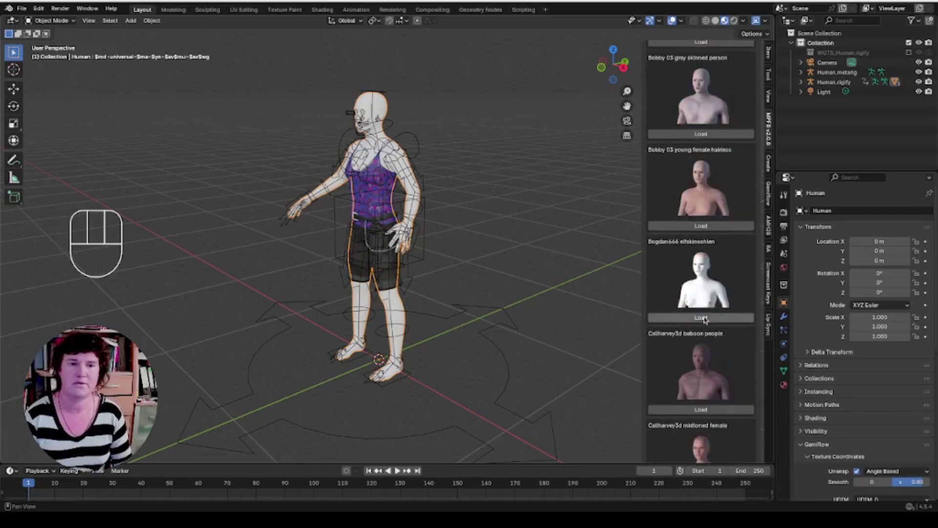
scroll(705, 320, "down", 3)
scroll(705, 320, "down", 5)
scroll(704, 320, "down", 2)
scroll(705, 320, "down", 3)
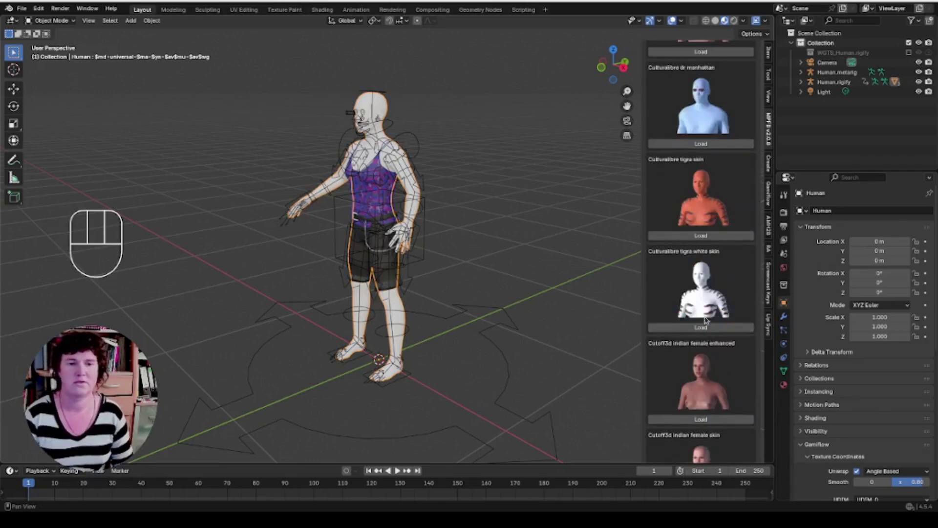
scroll(705, 321, "down", 5)
scroll(705, 321, "down", 4)
left_click(718, 269)
middle_click_drag(441, 253, 477, 244)
scroll(730, 174, "up", 10)
scroll(723, 195, "up", 10)
- Give the human the Braid01 hairstyle from the Hair library
left_click(687, 263)
left_click(660, 326)
scroll(703, 269, "down", 8)
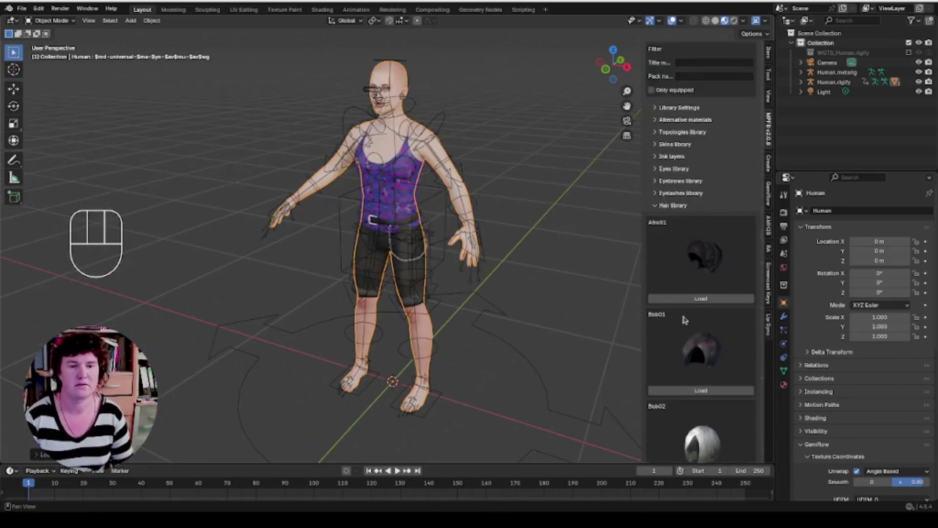
scroll(709, 254, "down", 10)
left_click(713, 247)
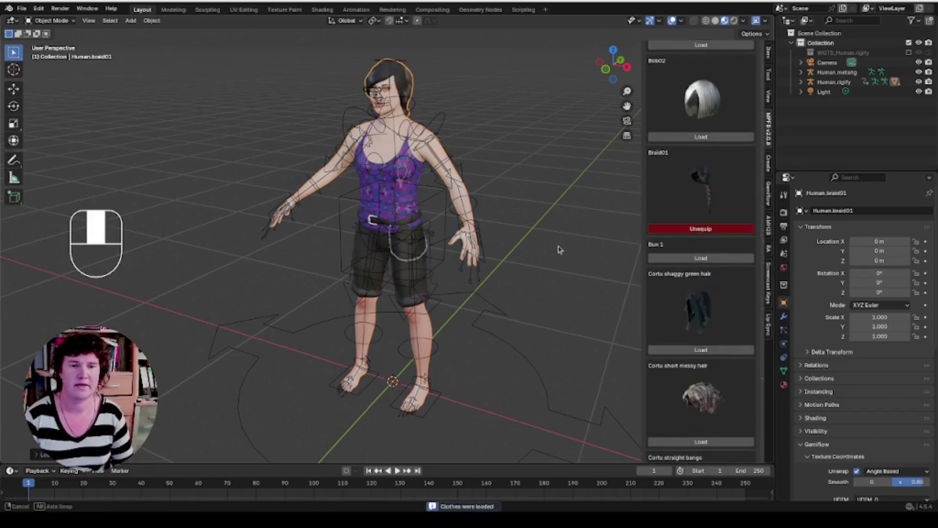
mouse_move(555, 246)
middle_mouse_down()
mouse_move(539, 247)
mouse_move(610, 318)
middle_mouse_up()
scroll(537, 245, "up", 2)
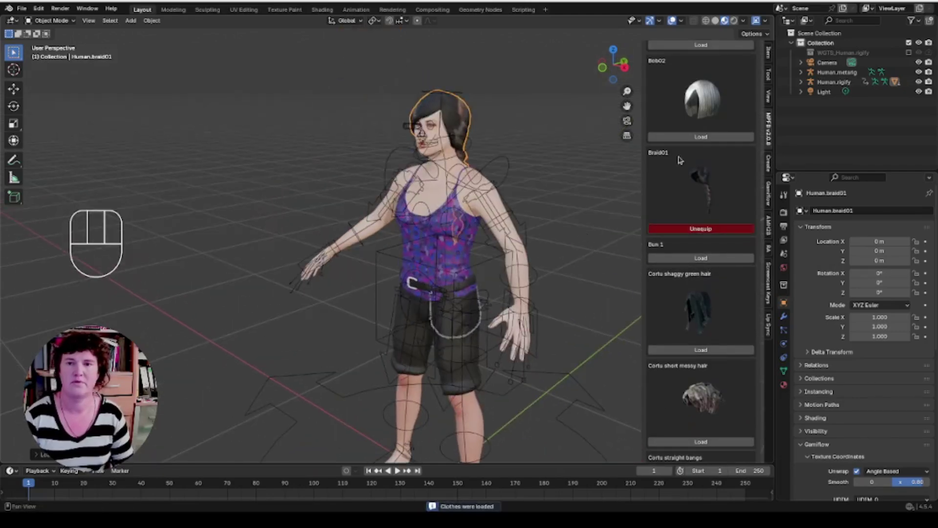
scroll(708, 156, "up", 8)
scroll(693, 219, "up", 8)
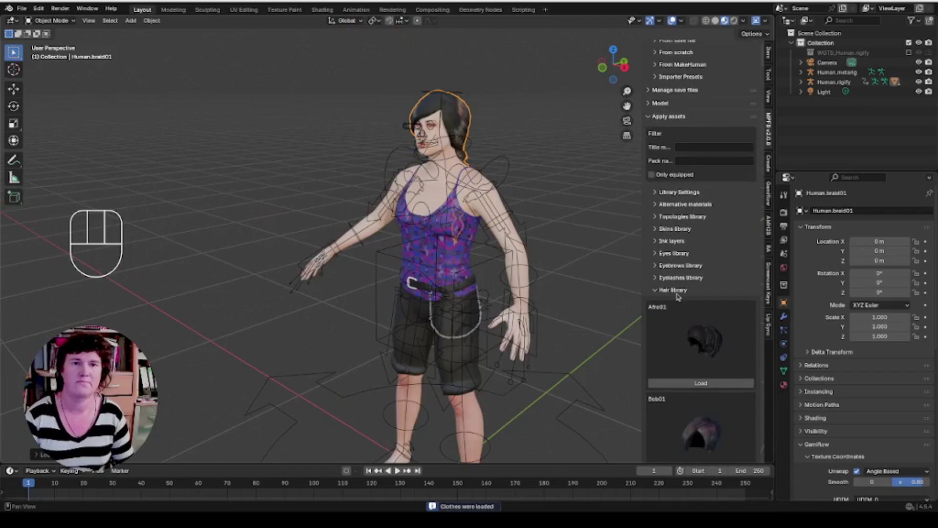
left_click(678, 293)
- Give the human low-poly eyes and Eyebrow002 eyebrows
left_click(676, 272)
scroll(679, 276, "down", 3)
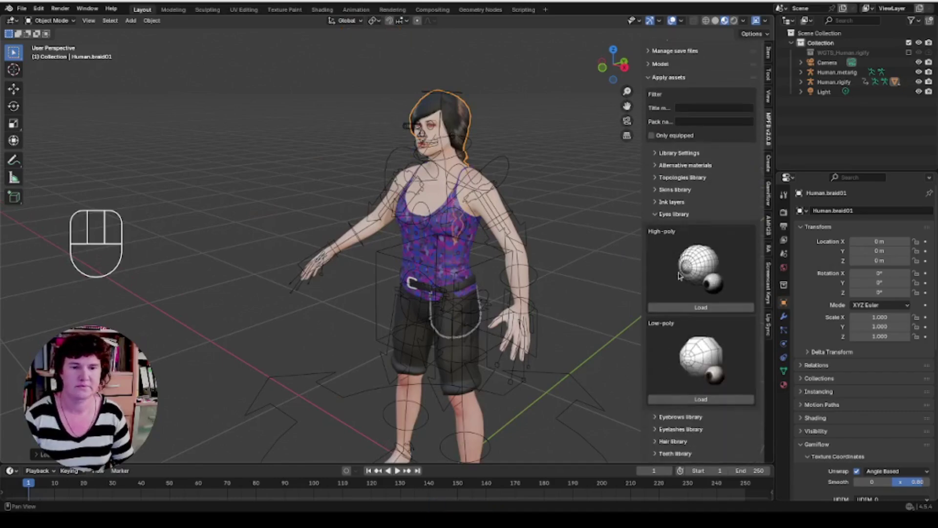
left_click(697, 398)
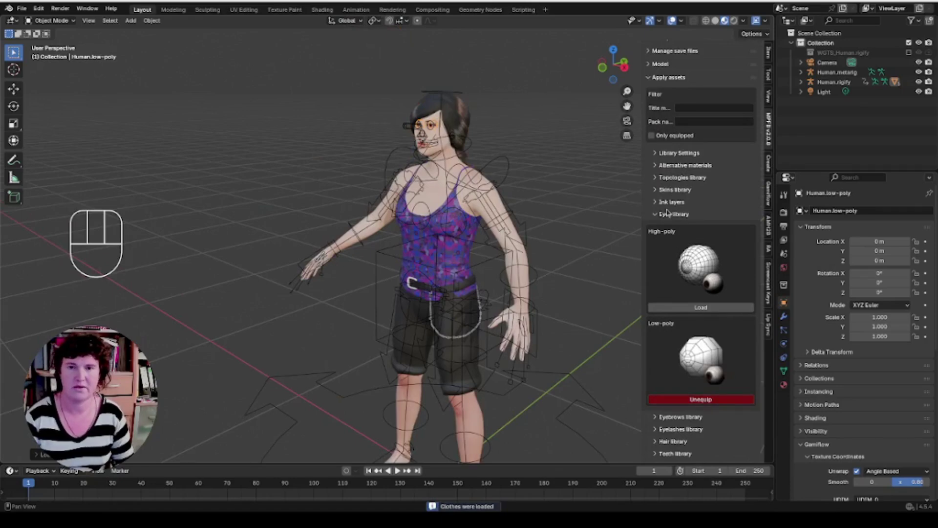
left_click(668, 213)
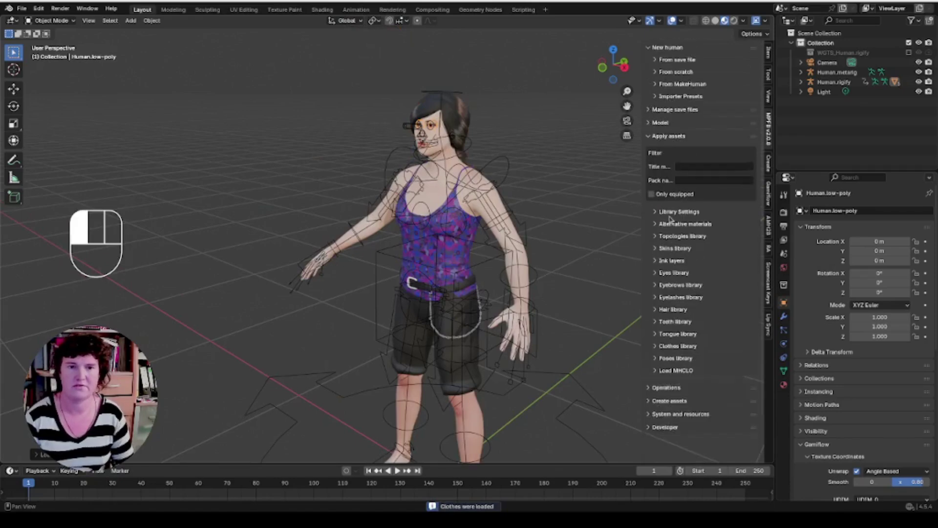
left_click(661, 260)
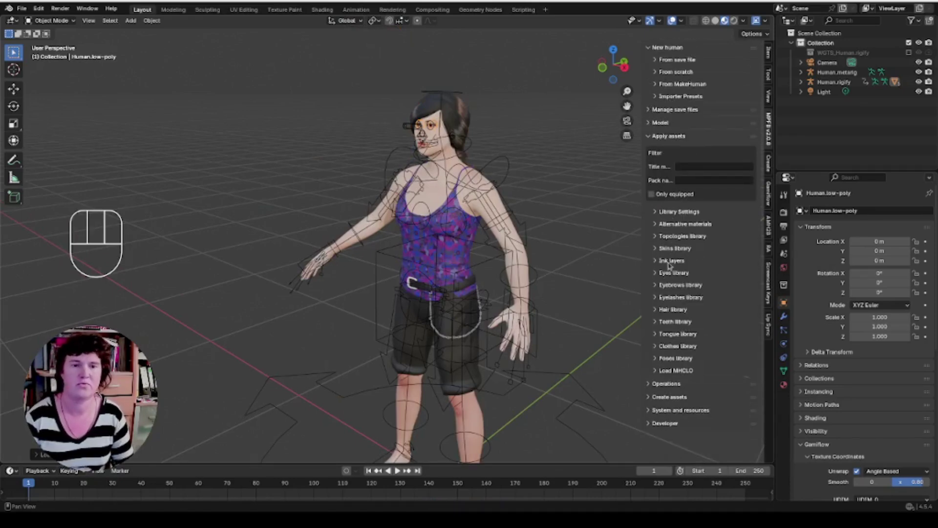
left_click(671, 285)
left_click(700, 411)
- Add Eyelashes04 lashes and the tongue to the human
left_click(663, 226)
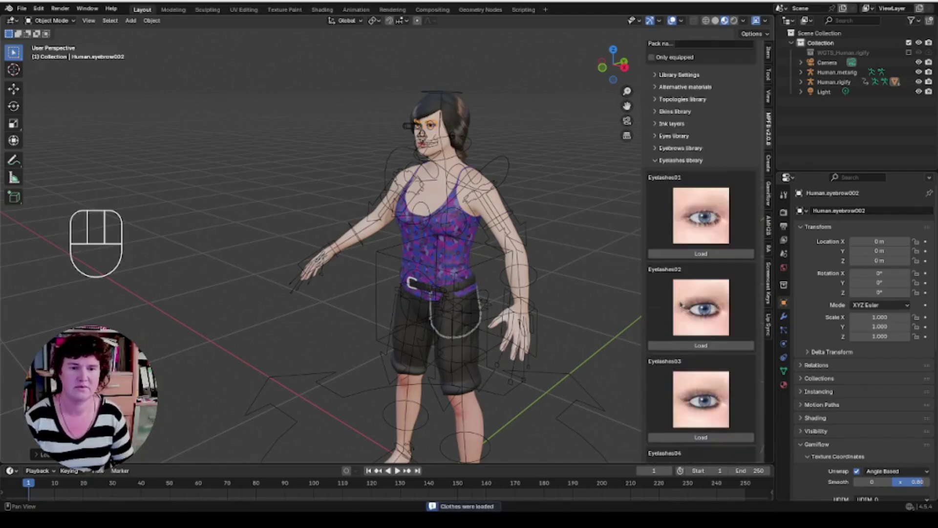
scroll(704, 273, "down", 6)
scroll(708, 330, "down", 3)
left_click(708, 326)
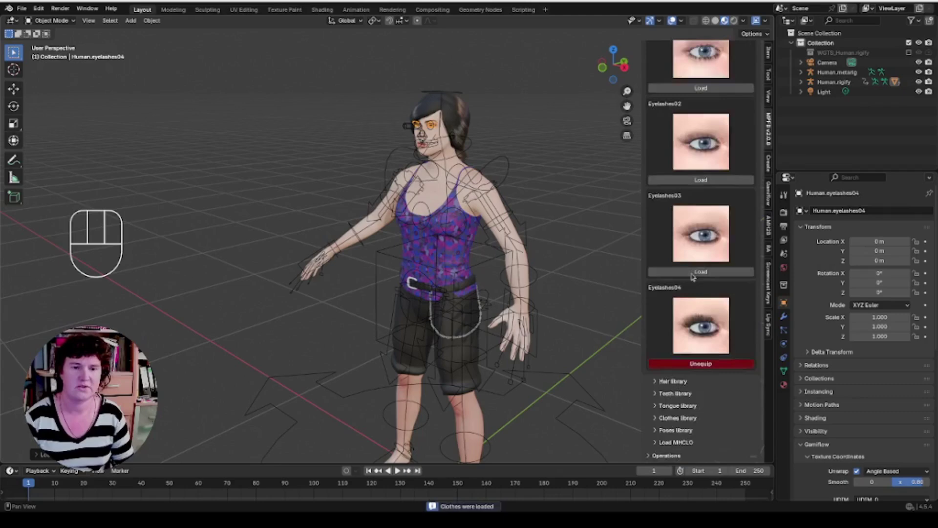
scroll(692, 276, "up", 6)
left_click(676, 172)
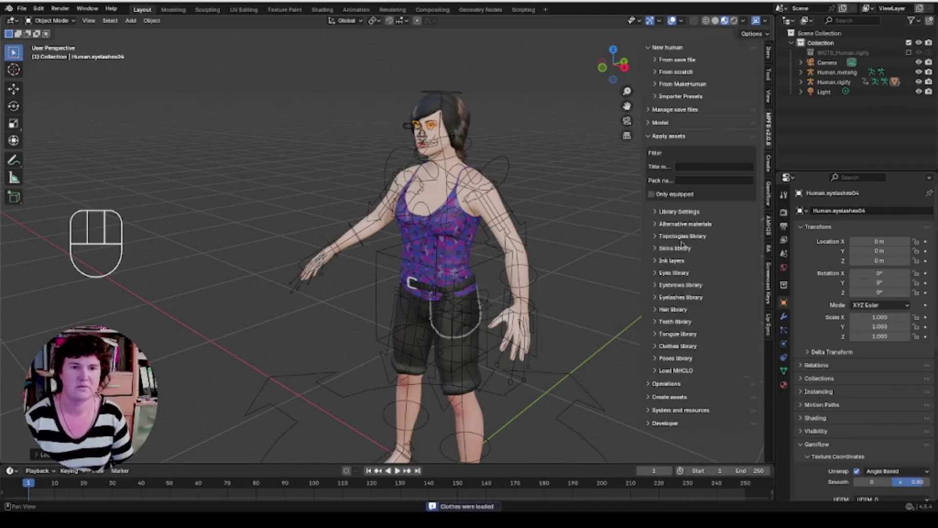
left_click(666, 338)
left_click(702, 428)
- Add the base teeth and frame the character's upper body from the front
left_click(657, 334)
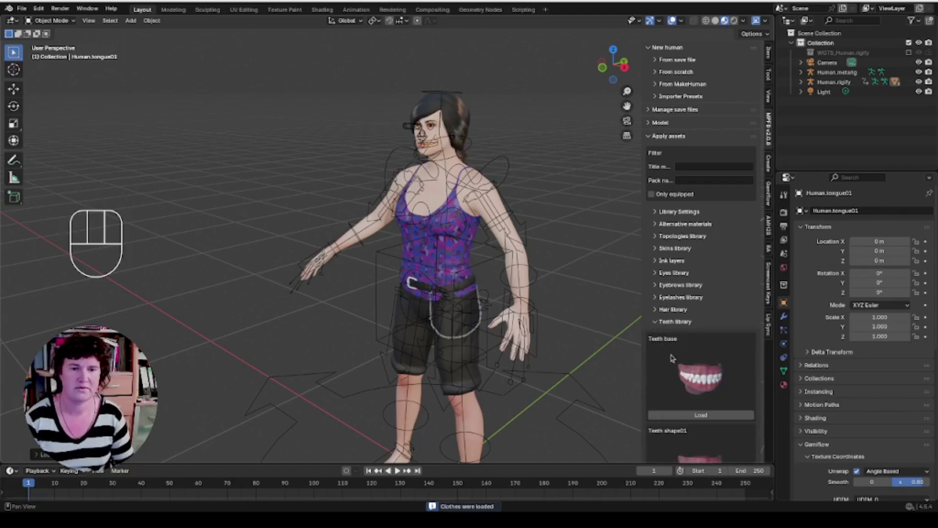
left_click(698, 415)
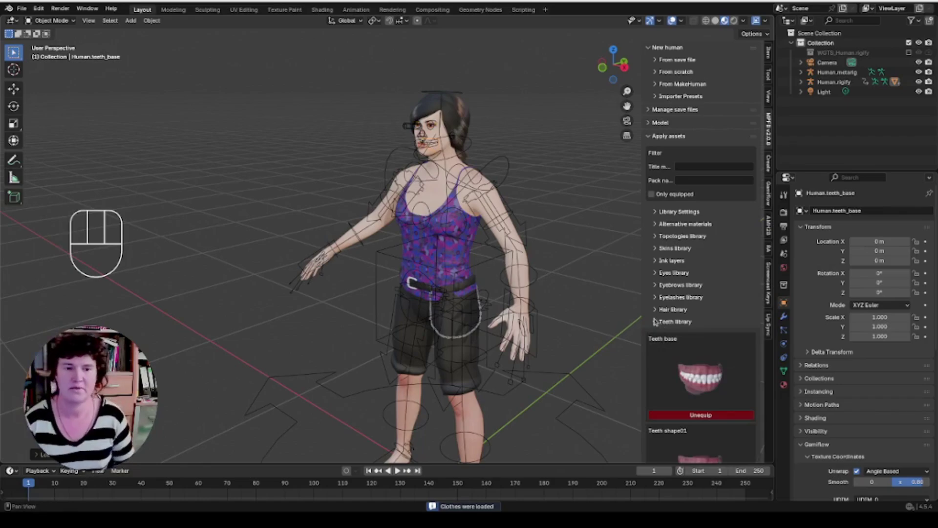
left_click(657, 323)
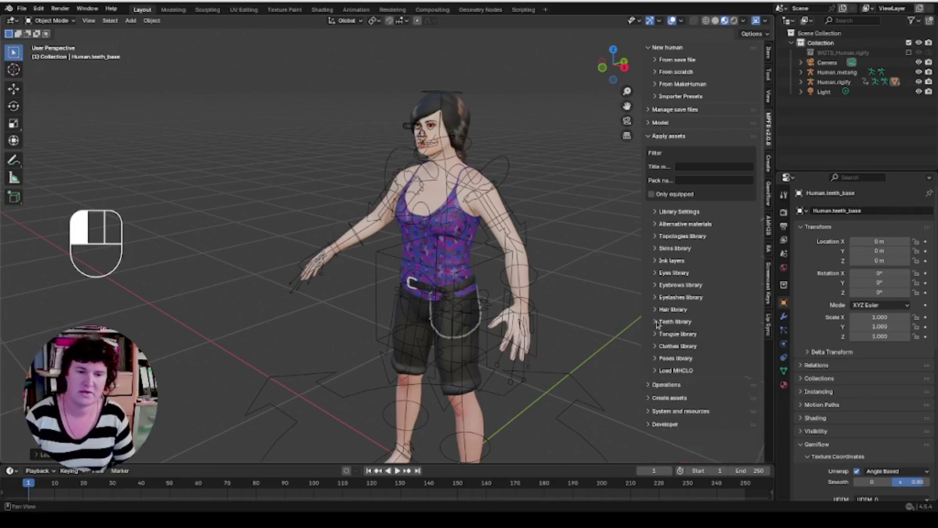
scroll(606, 293, "up", 3)
mouse_move(606, 293)
middle_mouse_down("shift")
mouse_move(548, 360)
mouse_move(656, 71)
middle_mouse_up("shift")
mouse_move(538, 293)
middle_mouse_down()
mouse_move(485, 316)
mouse_move(522, 170)
middle_mouse_up()
scroll(490, 310, "down", 4)
scroll(484, 303, "up", 3)
- Show overlays, select the rig in right-side view and enter Pose Mode
left_click(672, 21)
left_click(548, 203)
middle_click_drag(548, 203, 548, 203)
key("KP_3")
key("ctrl")
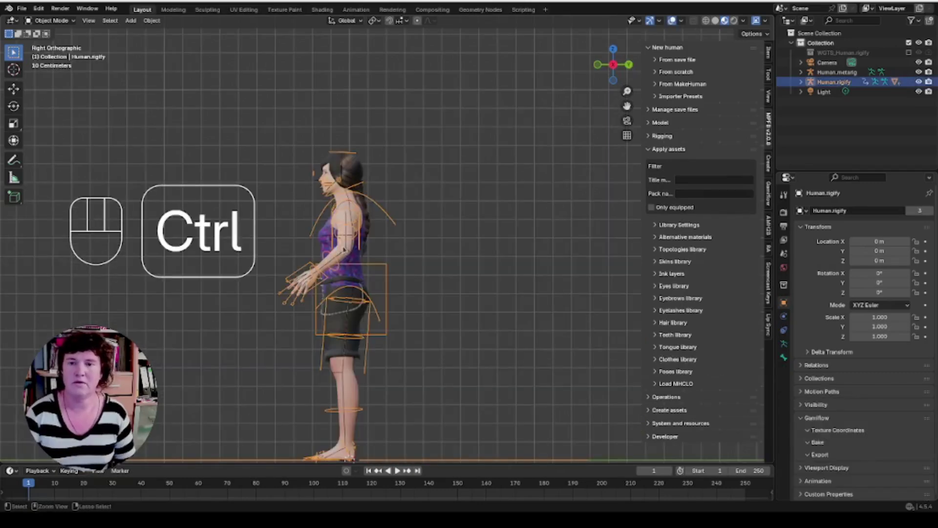
key("ctrl+Tab")
- Move the torso control down so the character crouches with knees bent
left_click(371, 267)
middle_click_drag(372, 266, 561, 147)
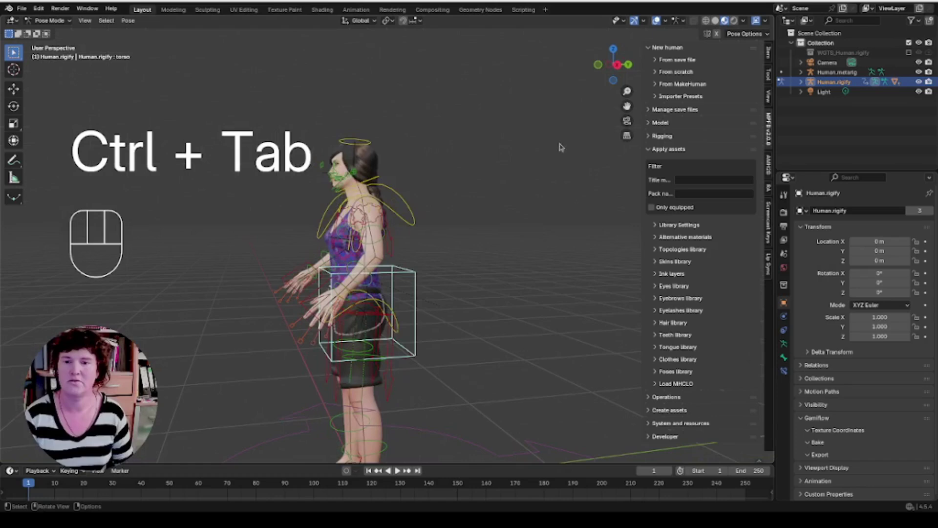
left_click(620, 65)
scroll(457, 277, "up", 2)
middle_click_drag(456, 277, 495, 195, "shift")
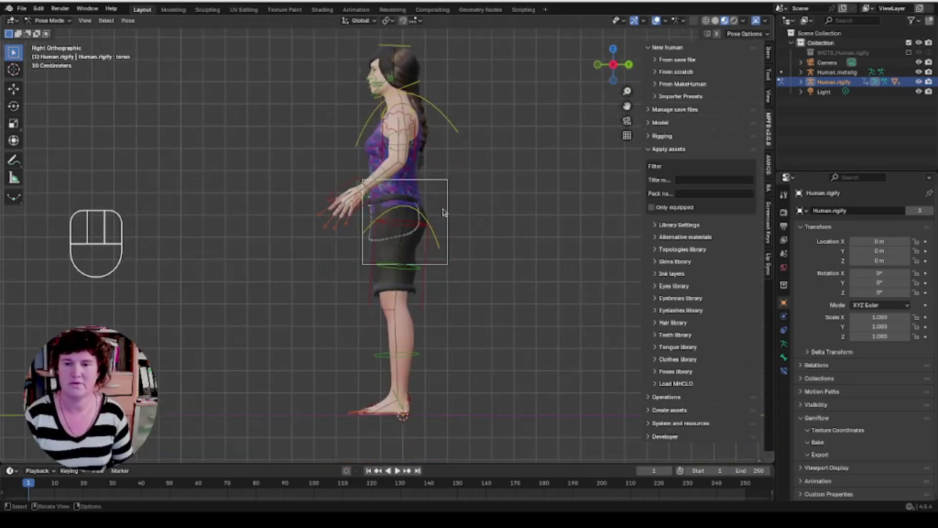
key("g")
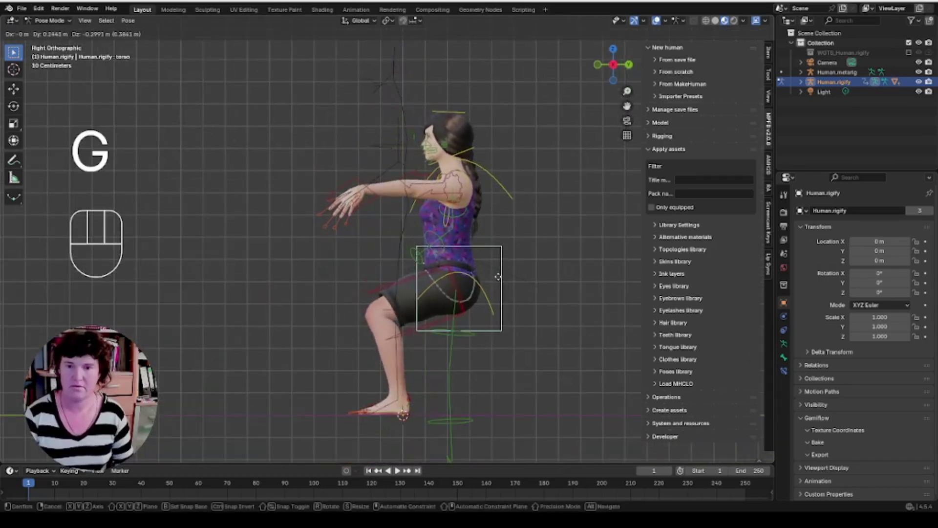
left_click(500, 278)
middle_click_drag(508, 186, 568, 195)
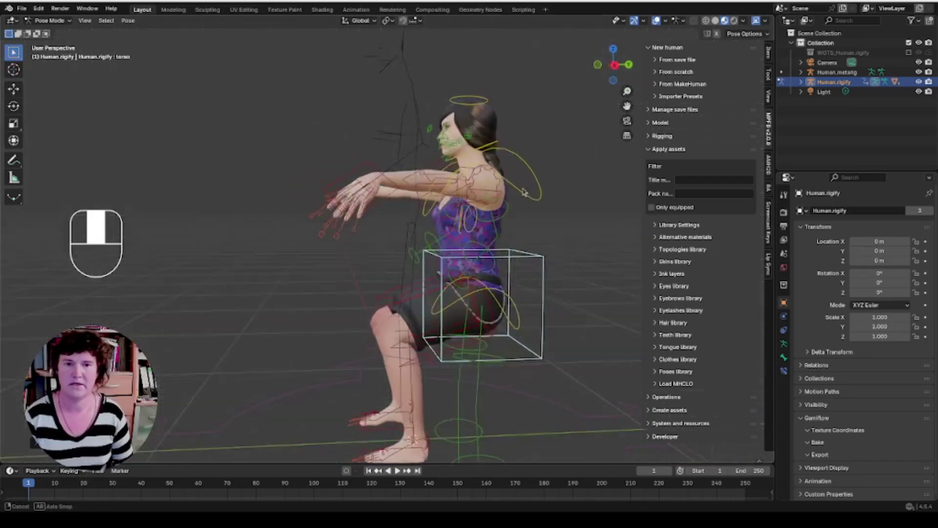
- From the front view, lower the left and right hand IK controls toward the lap
left_click(603, 68)
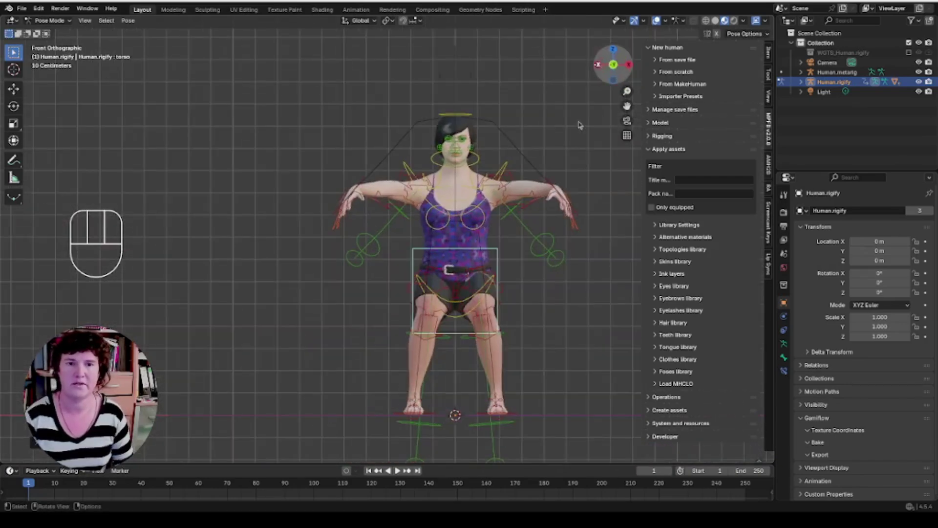
left_click(575, 212)
key("g")
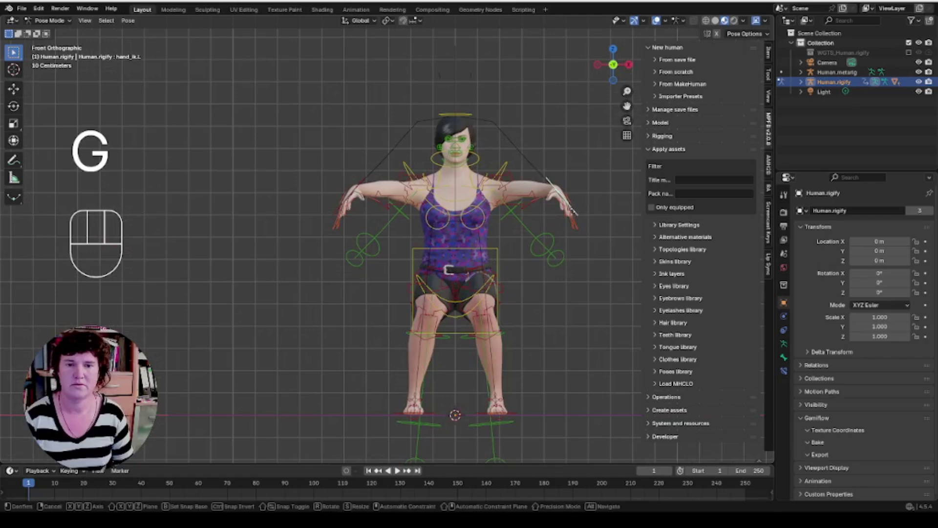
left_click(522, 257)
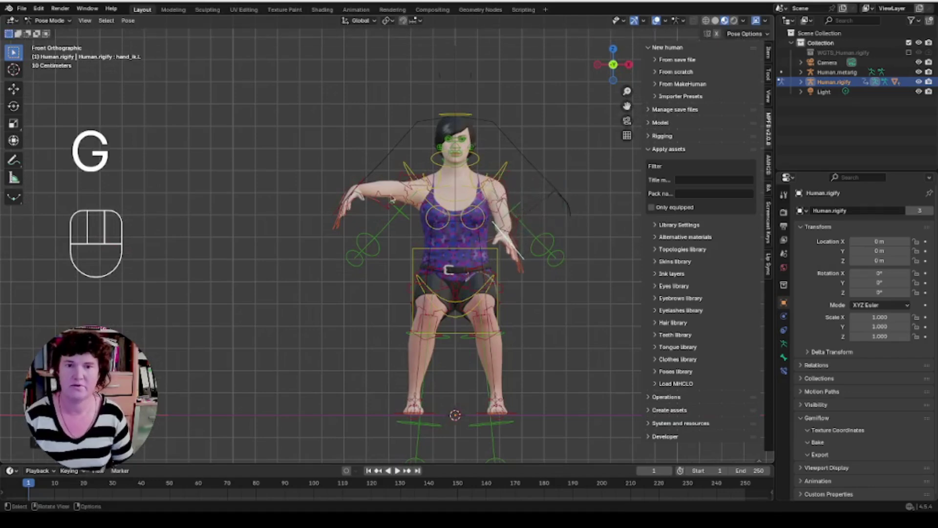
left_click(360, 195)
key("g")
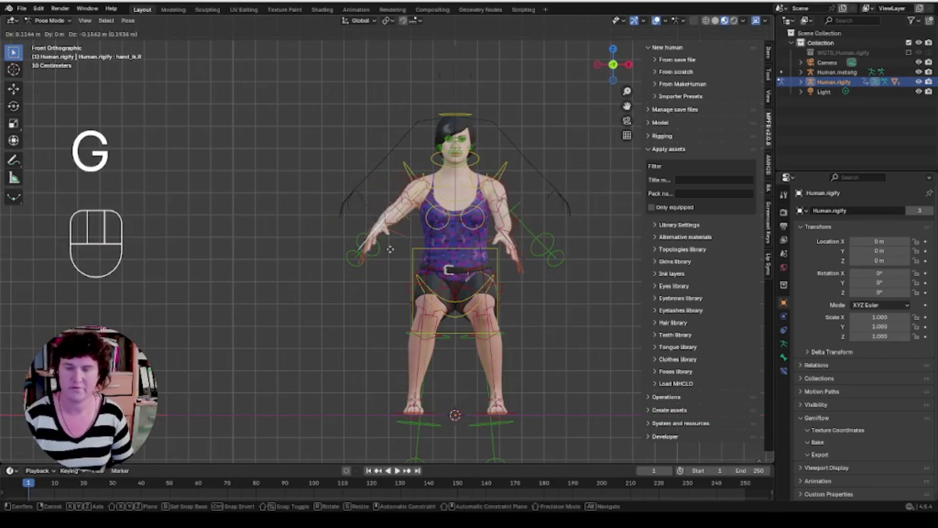
left_click(401, 262)
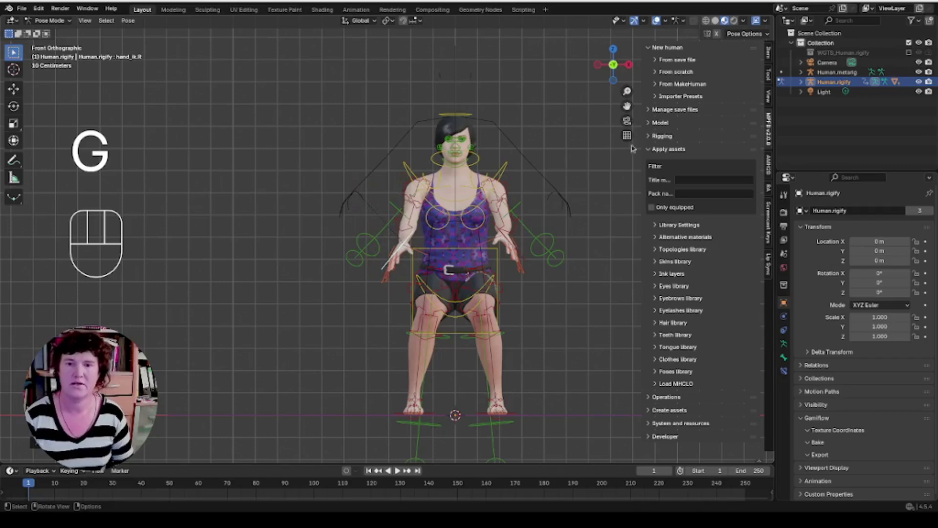
- Place the hand on the lap and over the knee using side and top views
left_click(629, 64)
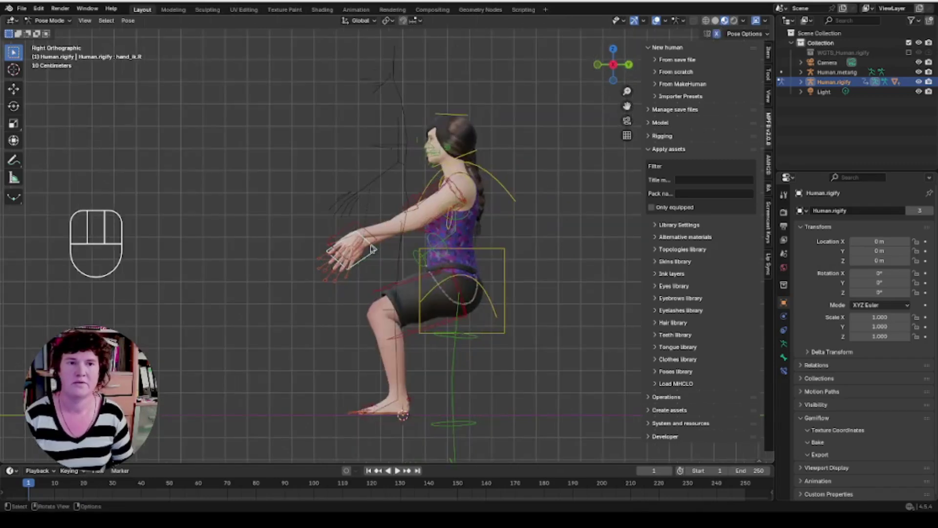
key("g")
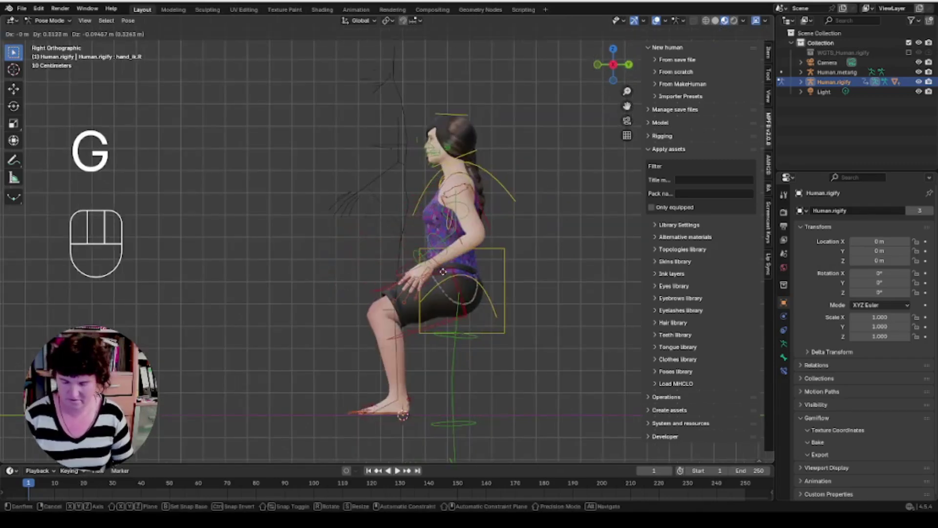
left_click(434, 280)
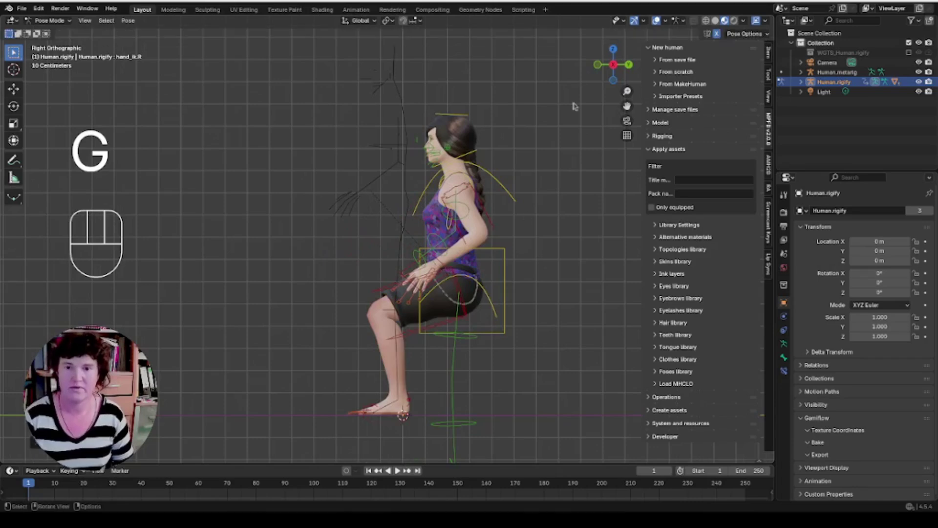
left_click(613, 49)
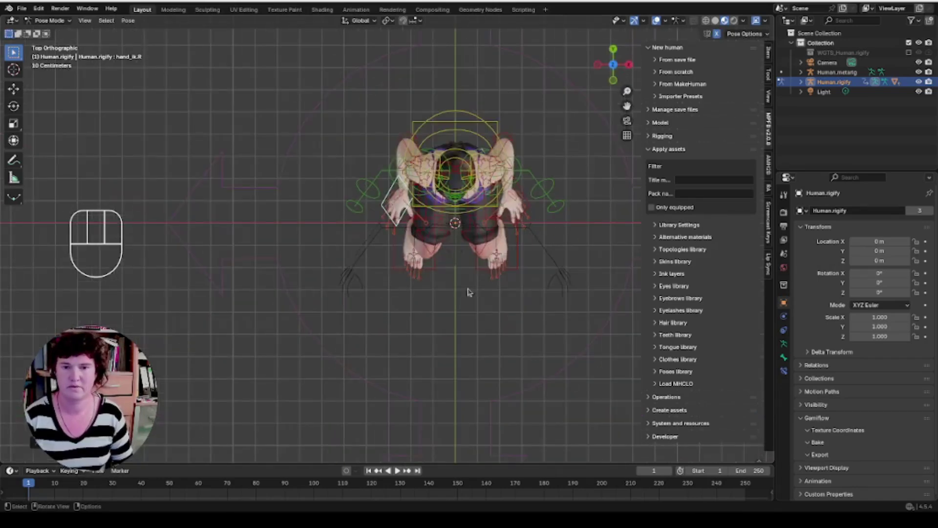
key("g")
left_click(465, 298)
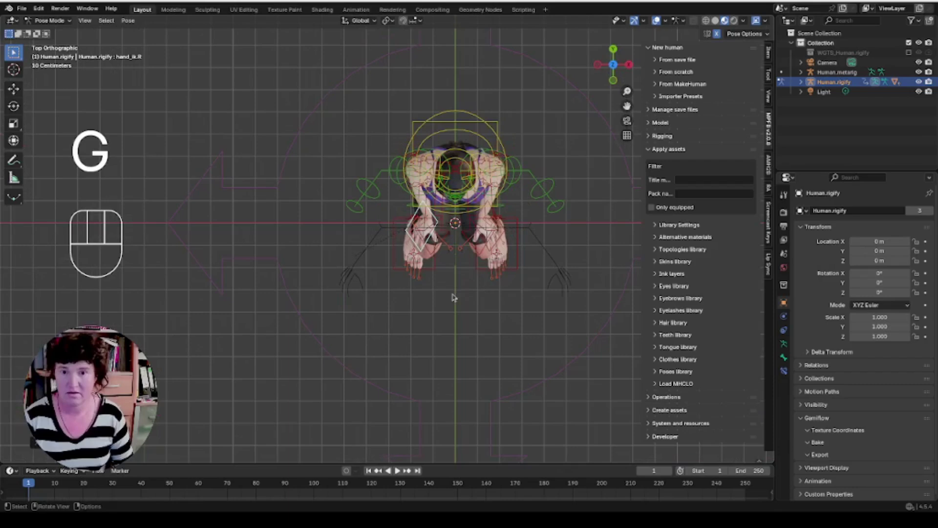
- Rotate the hand around its local Y axis so it lies flat on the knee
key("r")
left_click(497, 281)
mouse_move(496, 280)
middle_mouse_down()
mouse_move(469, 295)
mouse_move(493, 310)
middle_mouse_up()
key("r")
key("y")
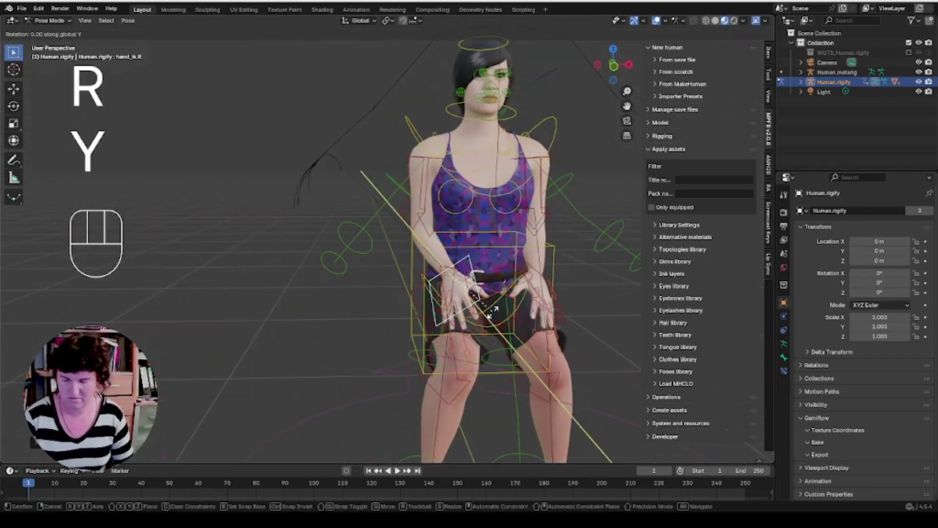
key("y")
left_click(502, 305)
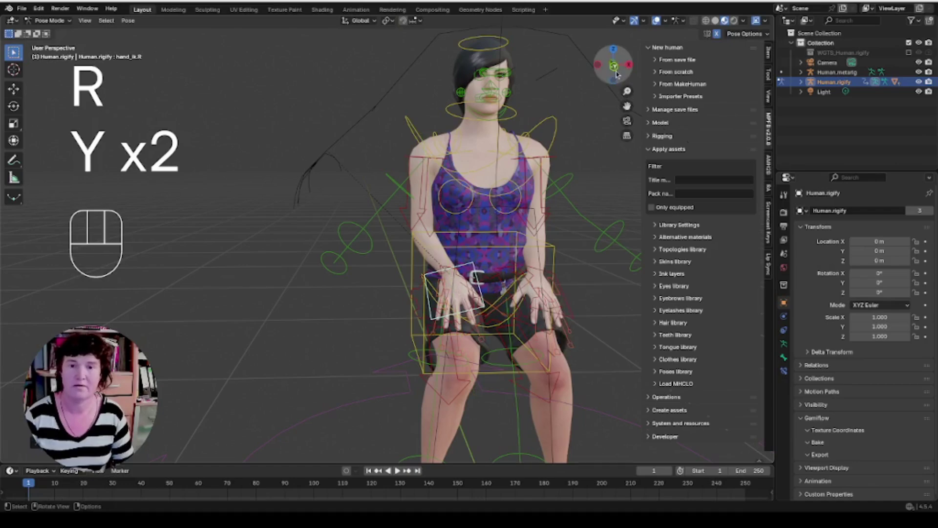
- Fine-tune the hand's position and vertical height on the knee from the front view
left_click(614, 68)
key("g")
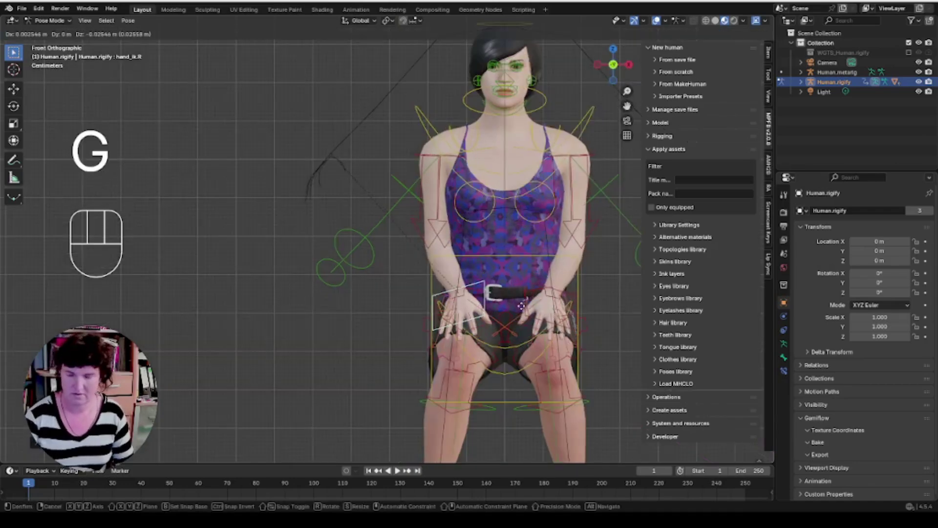
left_click(522, 308)
key("g")
key("z")
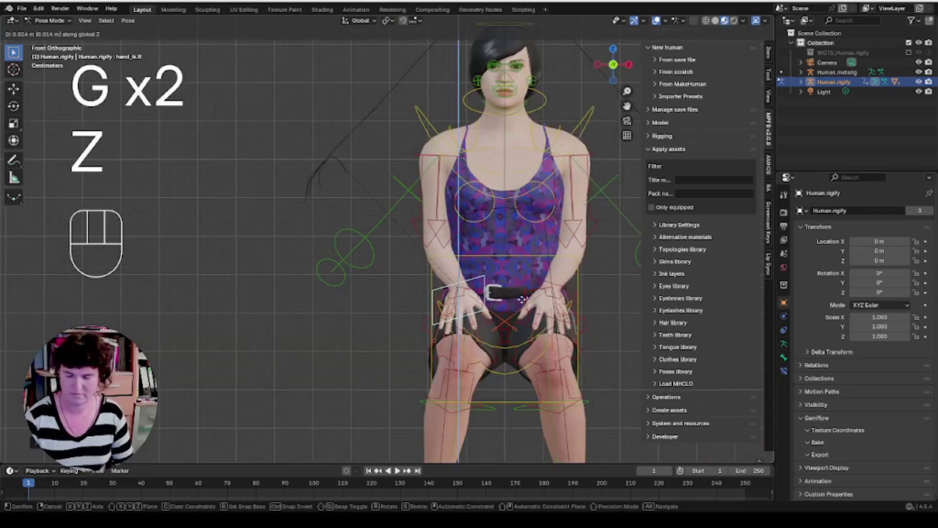
left_click(522, 302)
middle_click_drag(523, 301, 532, 330)
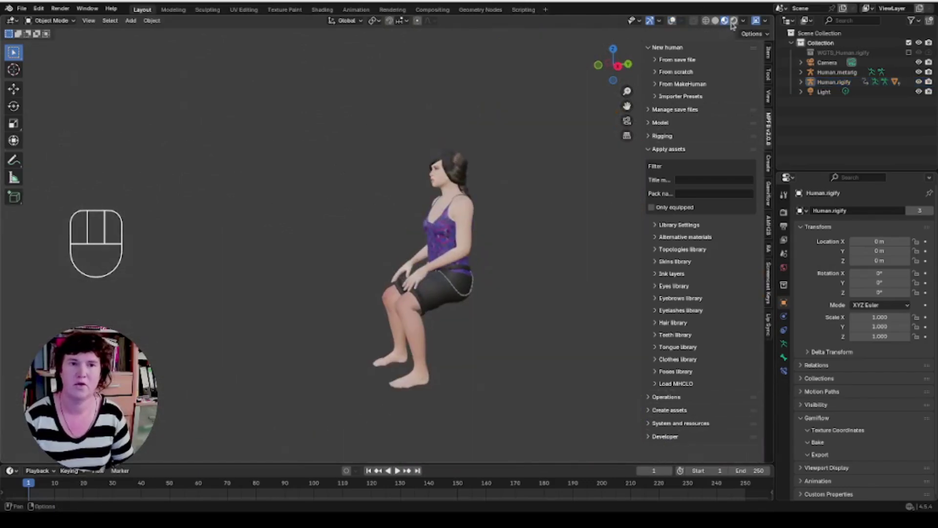
- Switch to Rendered shading and orbit, zoom and pan around the seated character
left_click(734, 20)
scroll(506, 272, "up", 4)
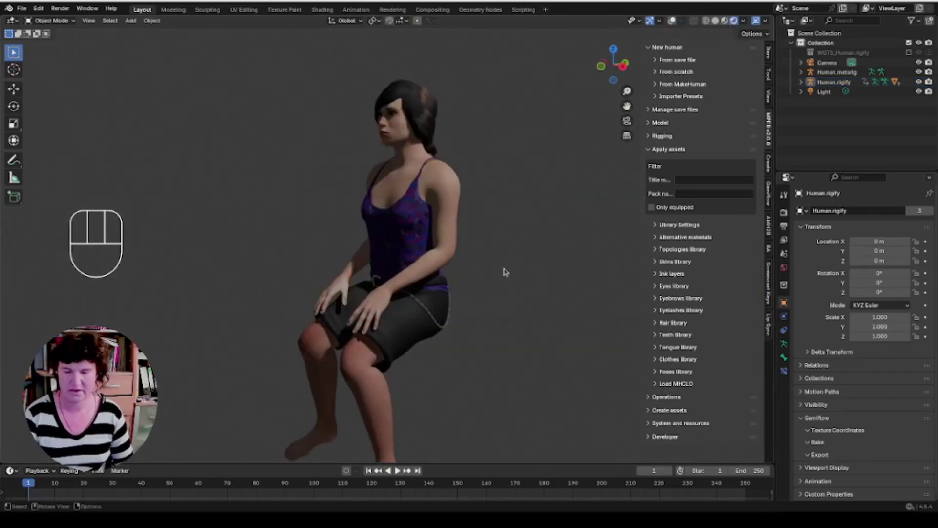
scroll(505, 272, "down", 1)
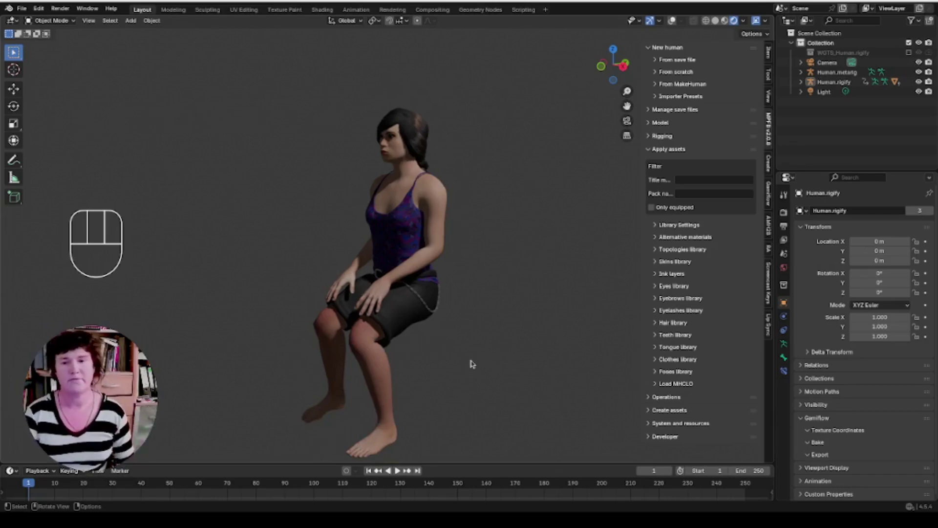
mouse_move(467, 349)
middle_mouse_down()
mouse_move(519, 327)
mouse_move(509, 322)
middle_mouse_up()
scroll(509, 321, "up", 2)
scroll(509, 321, "down", 2)
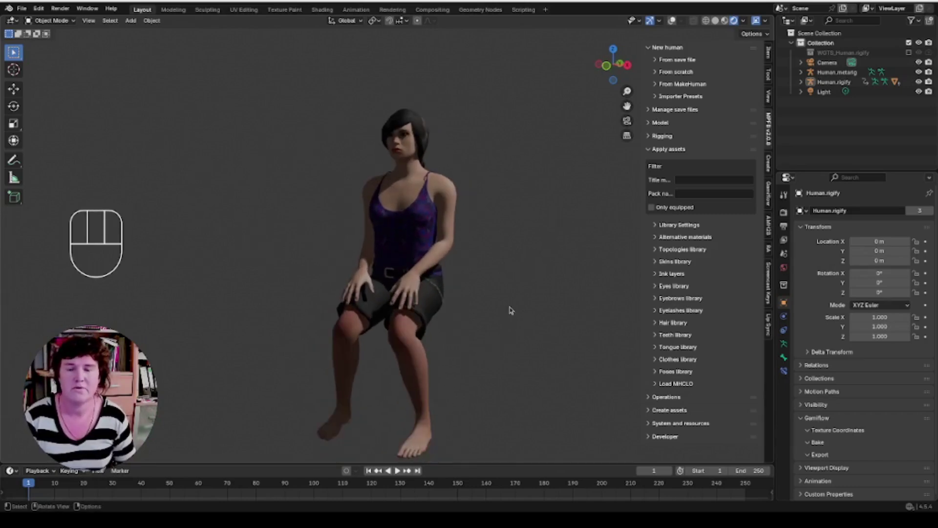
middle_click_drag(509, 305, 495, 317)
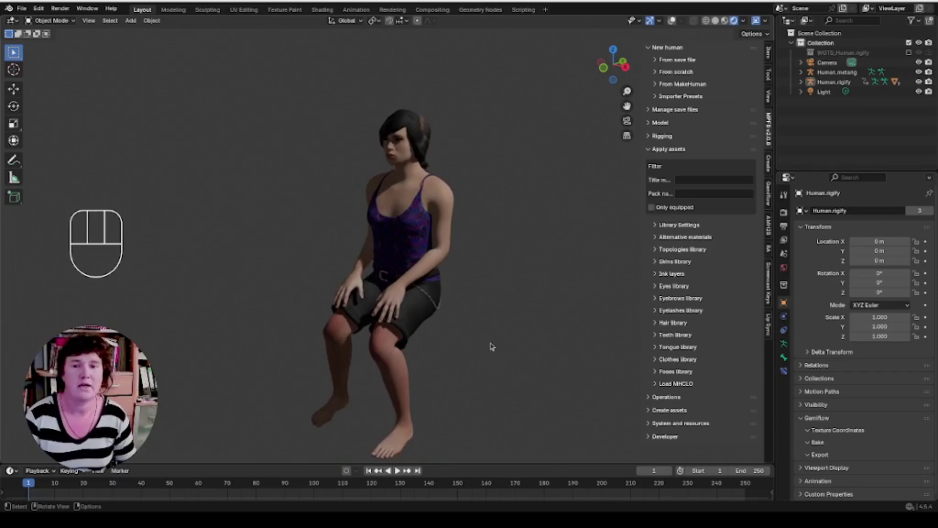
middle_click_drag(491, 346, 491, 318, "shift")
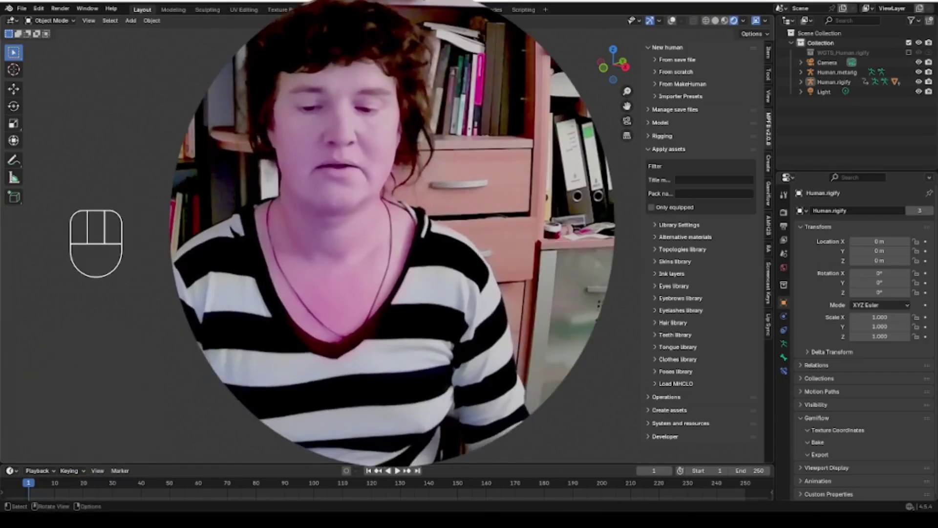